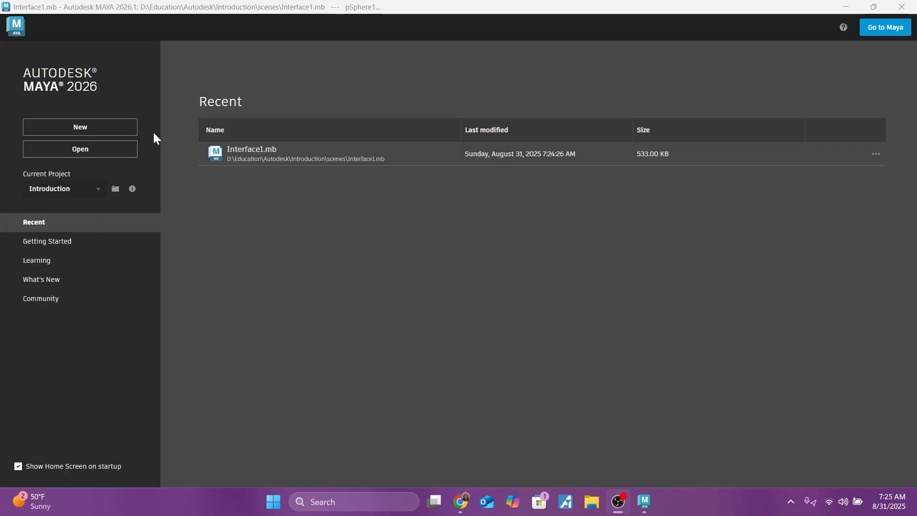
Step: Create a new scene and display it in the four-view layout
{"action": "left_click", "coordinate": [102, 136]}
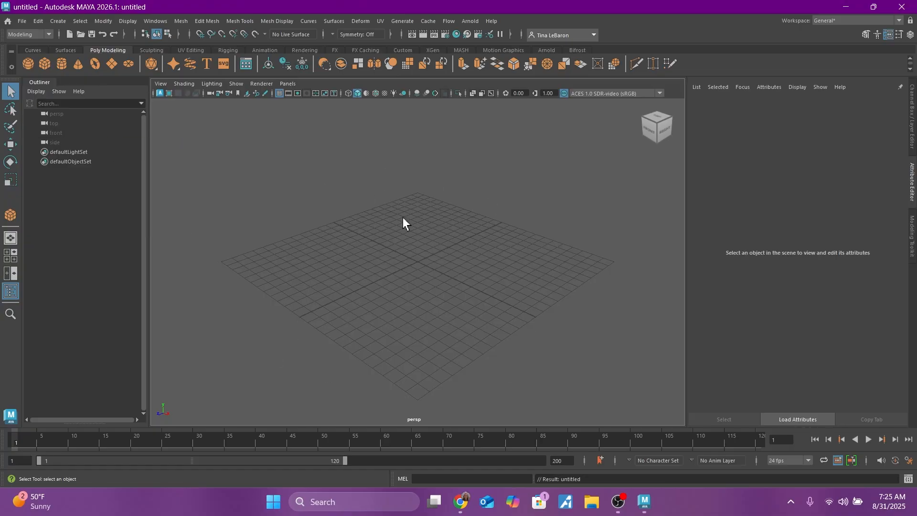
{"action": "key", "text": "space"}
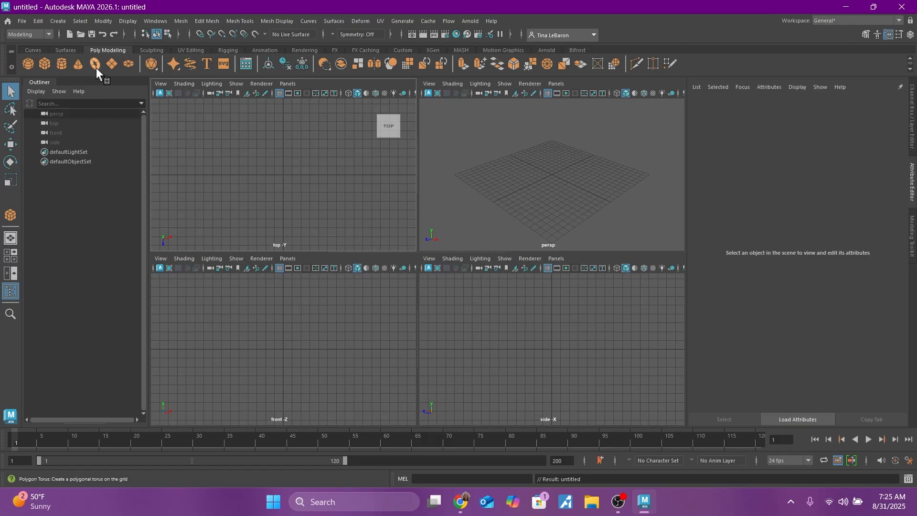
{"action": "left_click", "coordinate": [111, 64]}
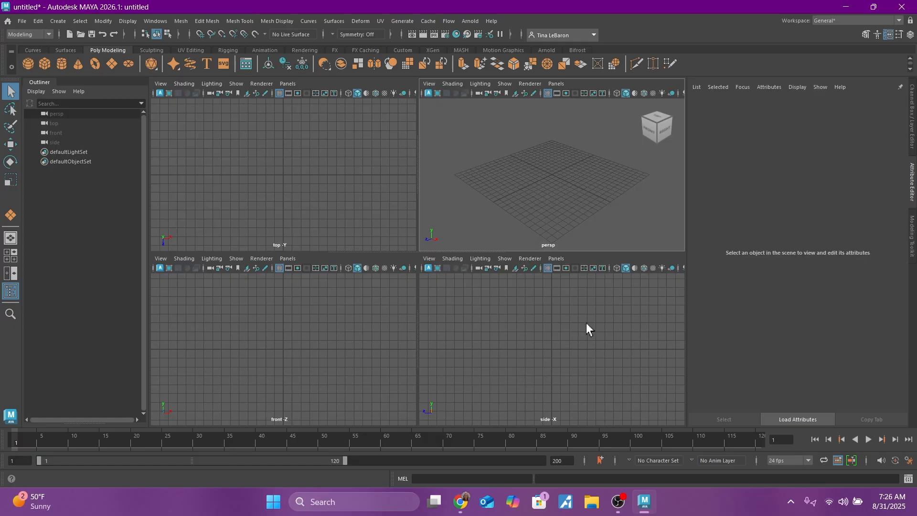
{"action": "key", "text": "space"}
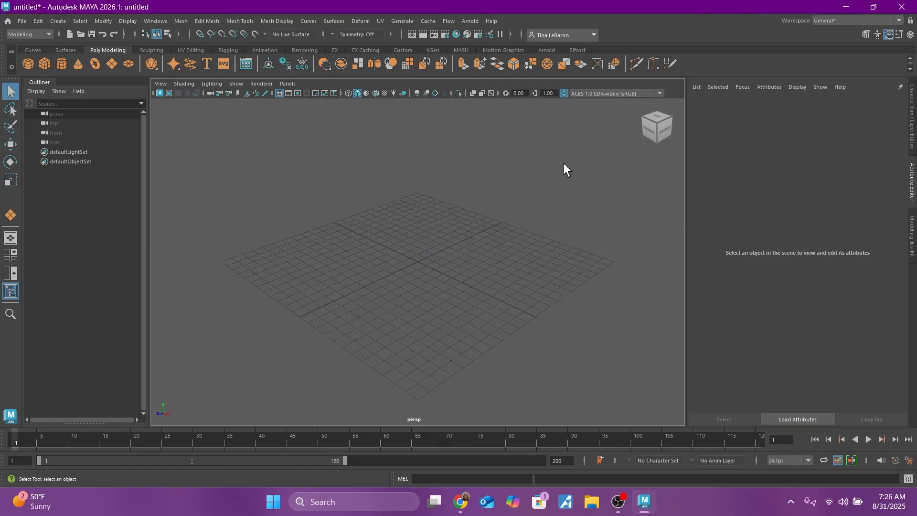
{"action": "key", "text": "space"}
{"action": "key", "text": "space"}
{"action": "key", "text": "space"}
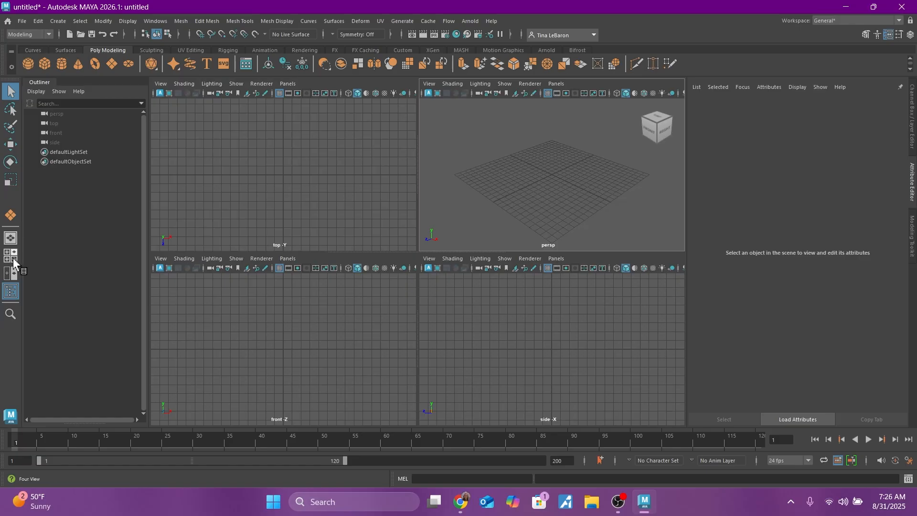
{"action": "left_click", "coordinate": [12, 237]}
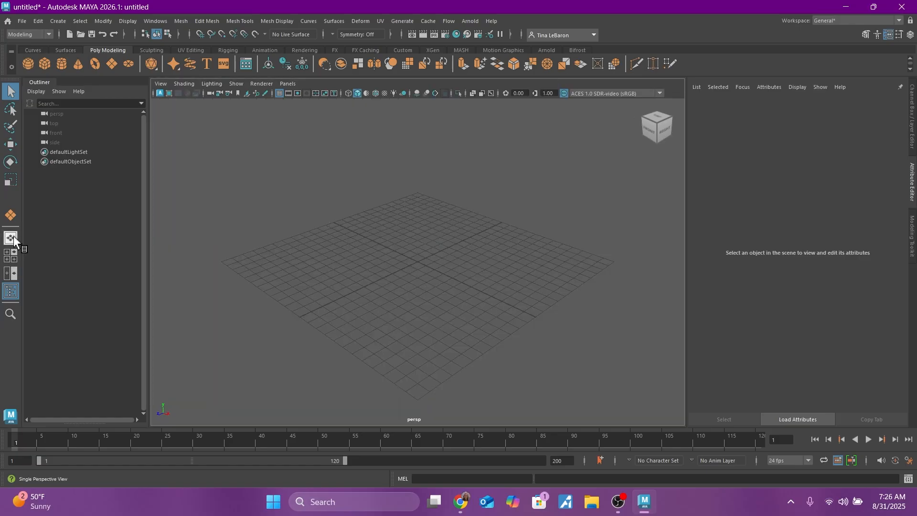
{"action": "left_click", "coordinate": [14, 261]}
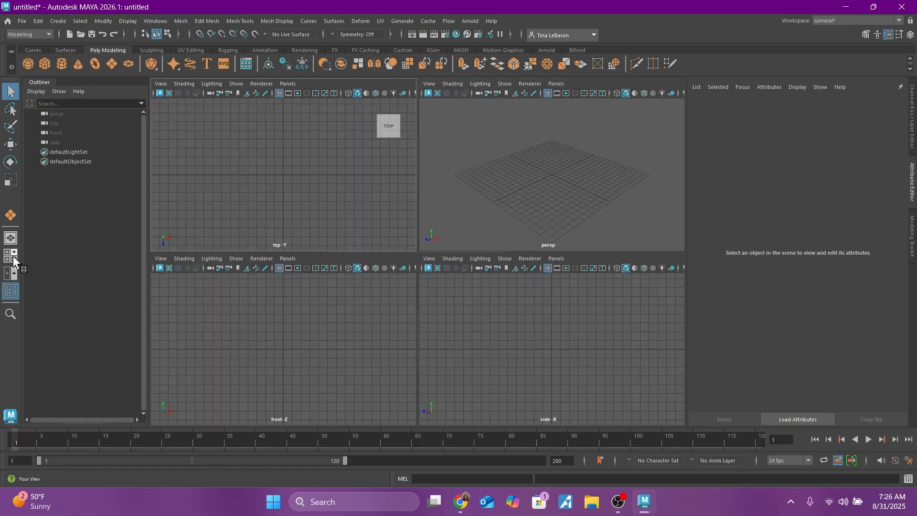
Step: Draw a polygon plane about 29.3 wide and 16.6 high that fills the top view
{"action": "left_click", "coordinate": [111, 65]}
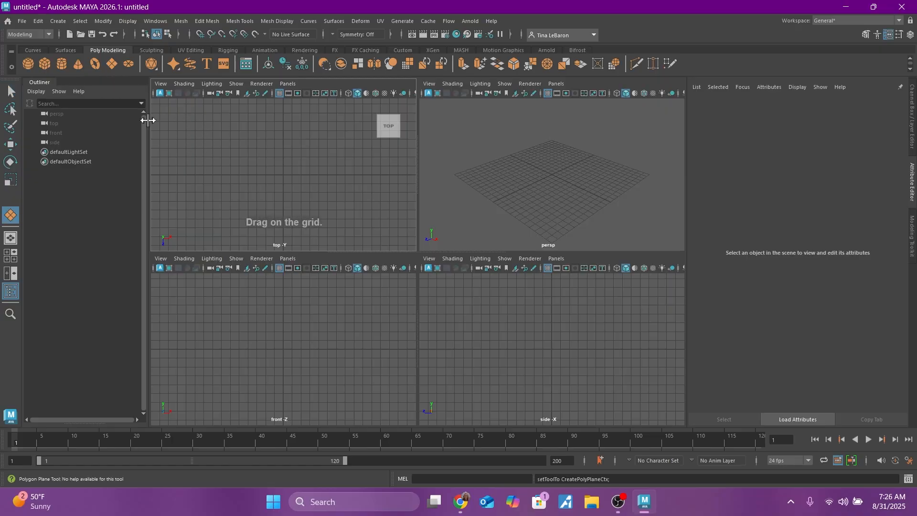
{"action": "left_click_drag", "start_coordinate": [153, 101], "coordinate": [411, 247]}
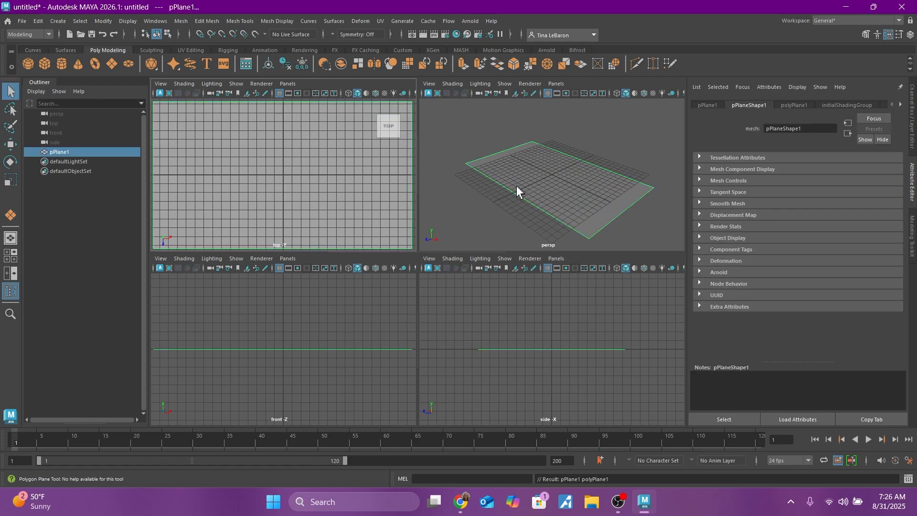
Step: Enlarge the plane through its polyPlane construction attributes to a width of about 46.94 and a height of about 47.96
{"action": "left_click", "coordinate": [912, 127]}
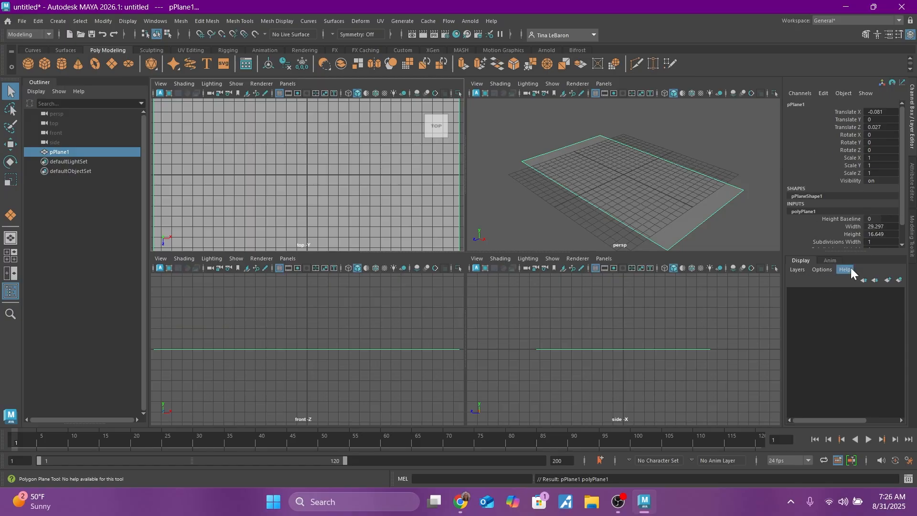
{"action": "left_click", "coordinate": [912, 181]}
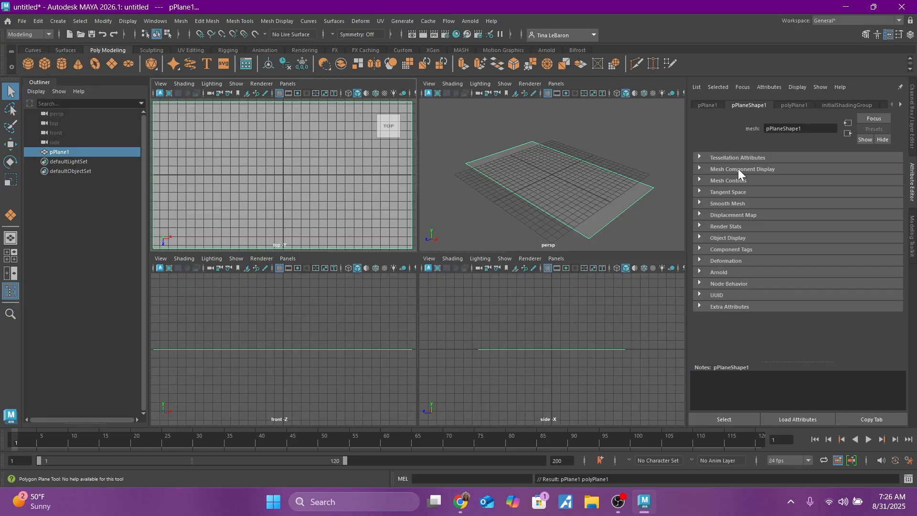
{"action": "left_click", "coordinate": [709, 106]}
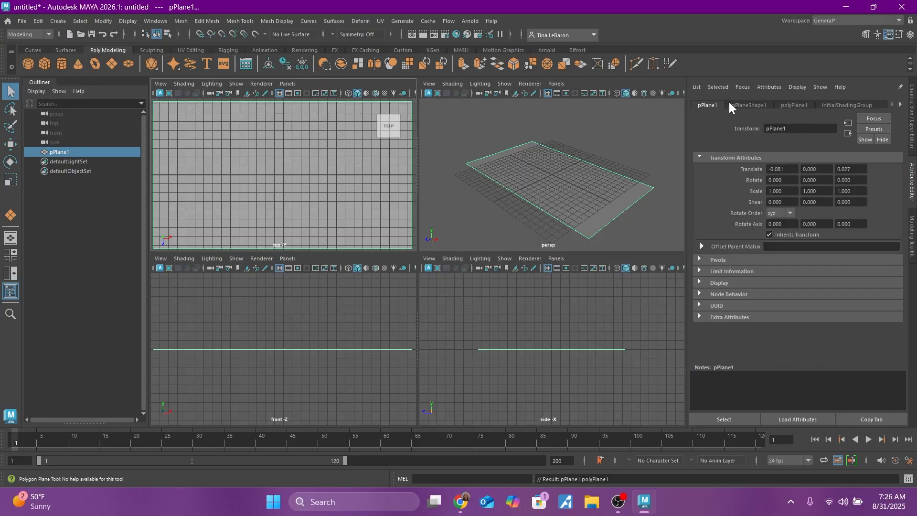
{"action": "left_click", "coordinate": [913, 126]}
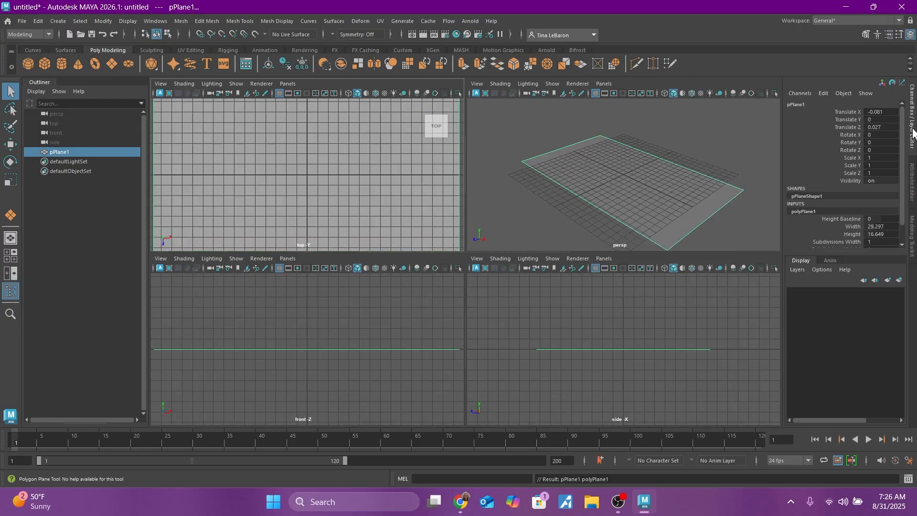
{"action": "scroll", "coordinate": [853, 207], "scroll_direction": "down", "scroll_amount": 2}
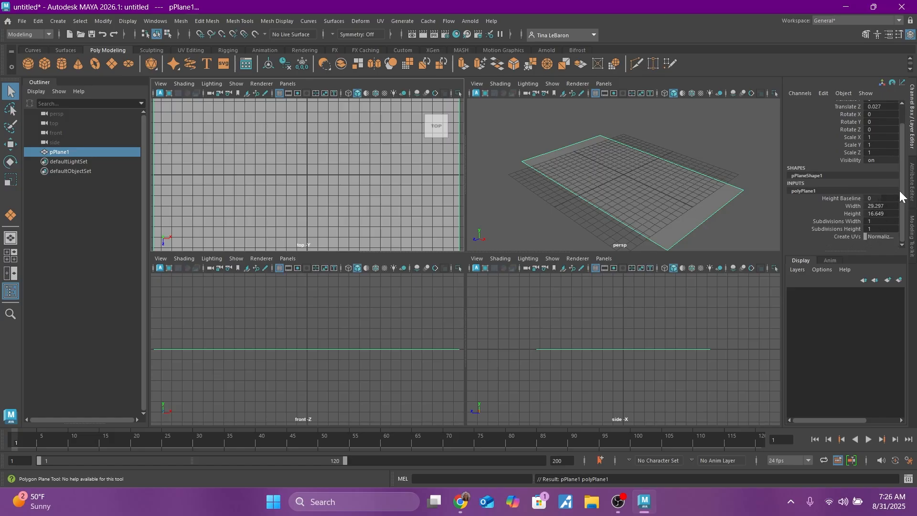
{"action": "left_click", "coordinate": [912, 184]}
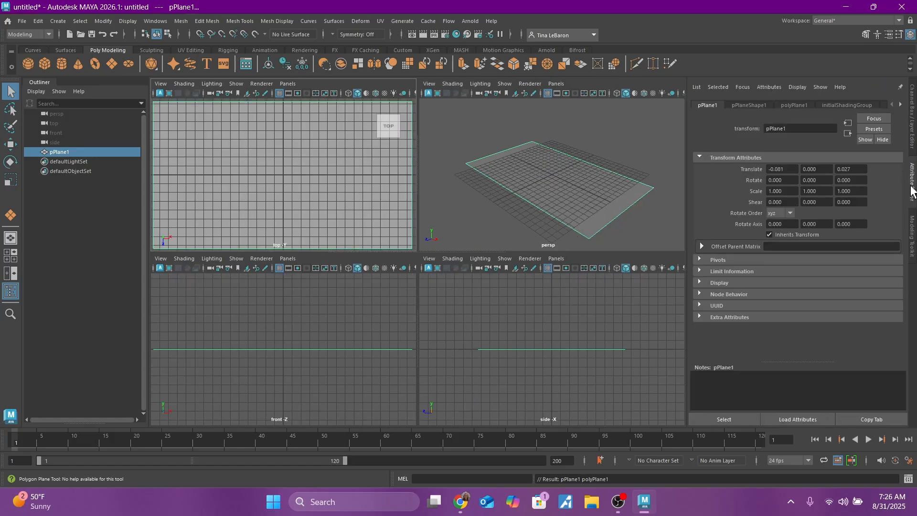
{"action": "left_click", "coordinate": [796, 105]}
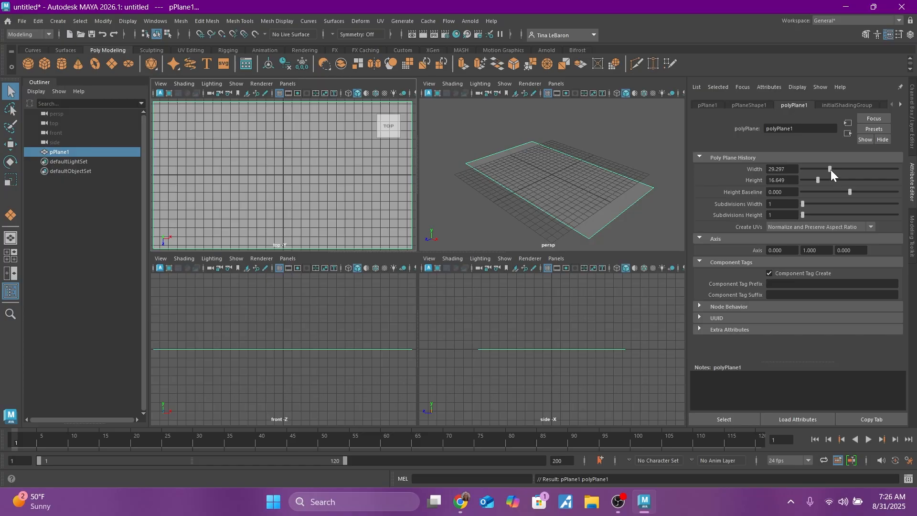
{"action": "mouse_move", "coordinate": [832, 172]}
{"action": "left_mouse_down"}
{"action": "mouse_move", "coordinate": [855, 172]}
{"action": "mouse_move", "coordinate": [824, 172]}
{"action": "mouse_move", "coordinate": [844, 180]}
{"action": "mouse_move", "coordinate": [836, 166]}
{"action": "mouse_move", "coordinate": [862, 168]}
{"action": "mouse_move", "coordinate": [847, 168]}
{"action": "left_mouse_up"}
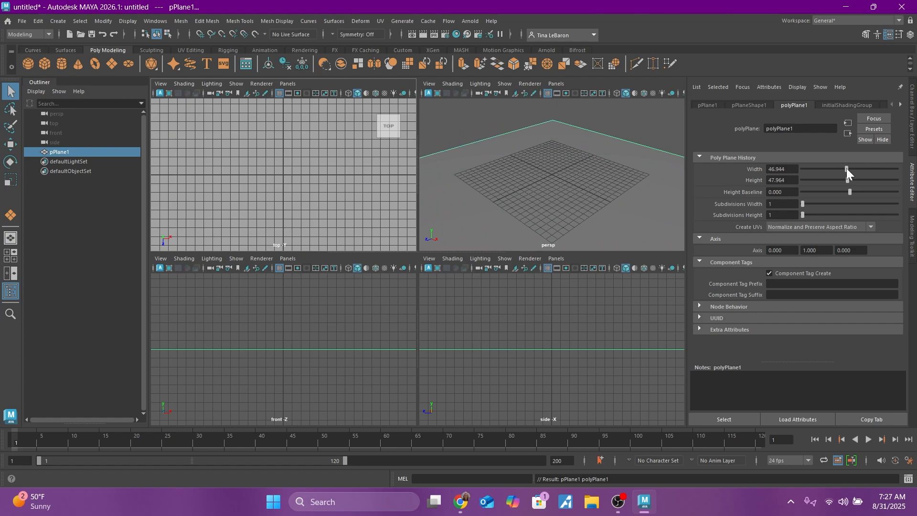
Step: Inspect the enlarged plane from above and from underneath in the perspective view
{"action": "left_click", "coordinate": [606, 194]}
{"action": "scroll", "coordinate": [606, 194], "scroll_direction": "down", "scroll_amount": 4}
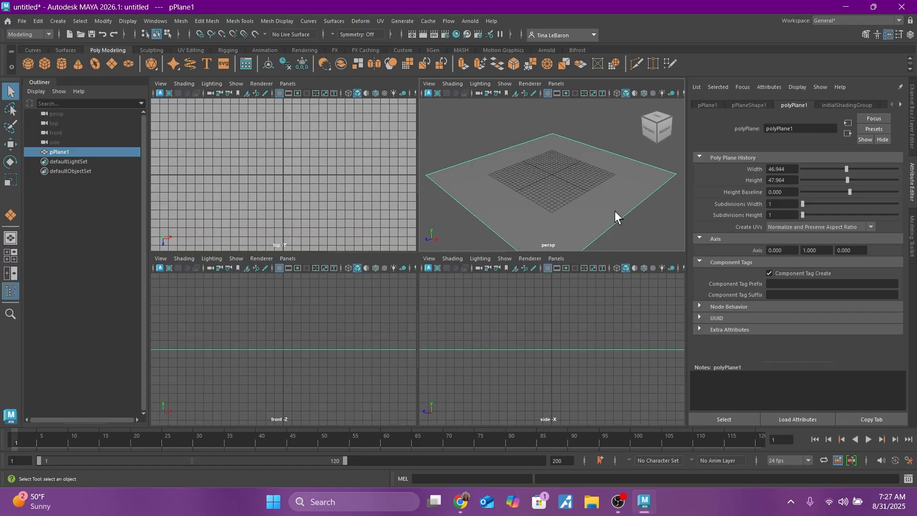
{"action": "mouse_move", "coordinate": [616, 216]}
{"action": "left_mouse_down", "text": "alt"}
{"action": "mouse_move", "coordinate": [590, 160]}
{"action": "mouse_move", "coordinate": [625, 219]}
{"action": "mouse_move", "coordinate": [611, 223]}
{"action": "left_mouse_up", "text": "alt"}
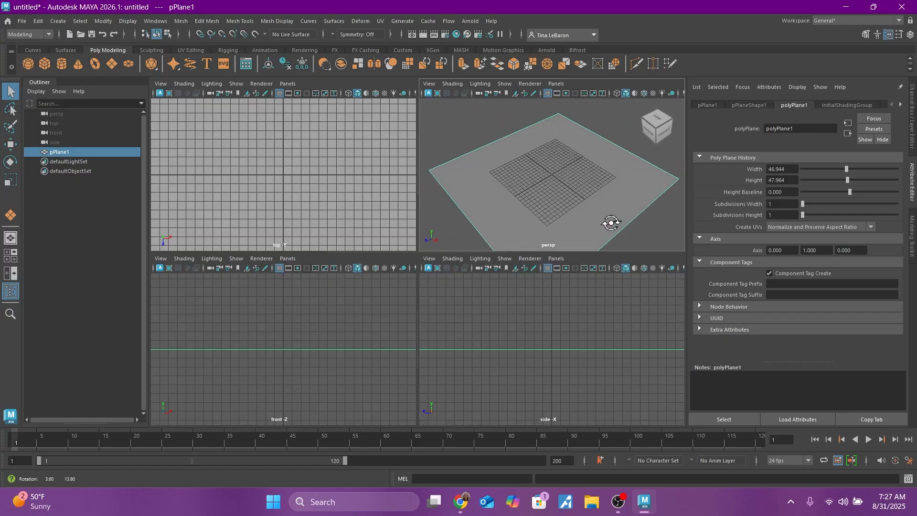
{"action": "scroll", "coordinate": [595, 211], "scroll_direction": "up", "scroll_amount": 5}
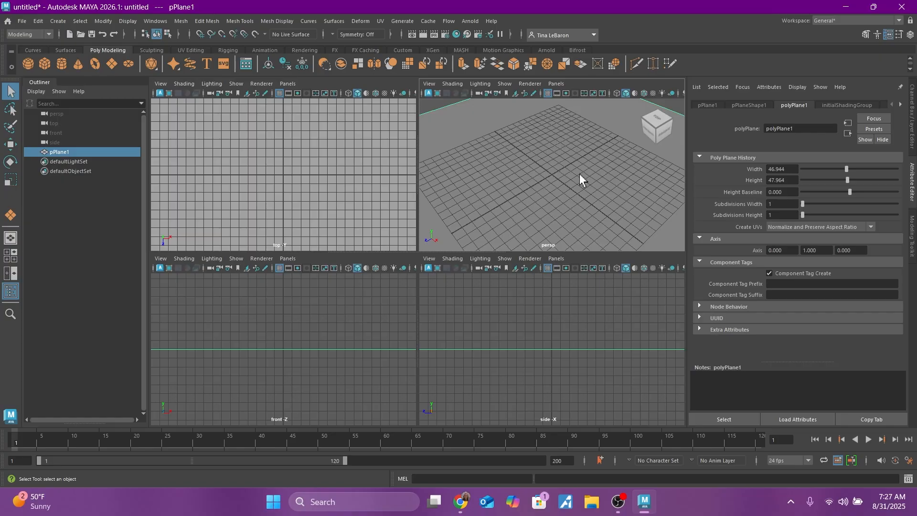
{"action": "left_click_drag", "start_coordinate": [534, 171], "coordinate": [551, 48], "text": "alt"}
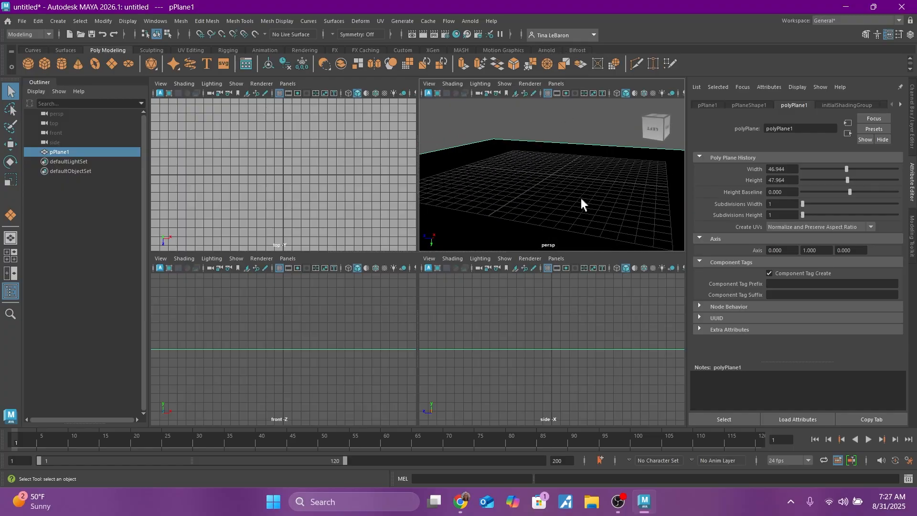
{"action": "scroll", "coordinate": [539, 187], "scroll_direction": "down", "scroll_amount": 5}
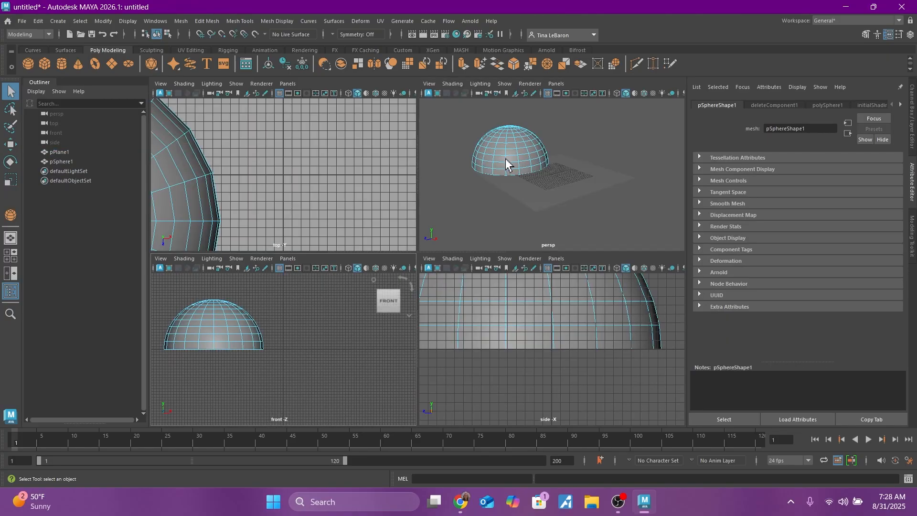
Step: Switch the dome to vertex mode, select vertices on one side of its upper part and pull them far out across the opposite side
{"action": "mouse_move", "coordinate": [506, 163]}
{"action": "left_mouse_down", "text": "alt"}
{"action": "mouse_move", "coordinate": [494, 78]}
{"action": "mouse_move", "coordinate": [506, 172]}
{"action": "left_mouse_up", "text": "alt"}
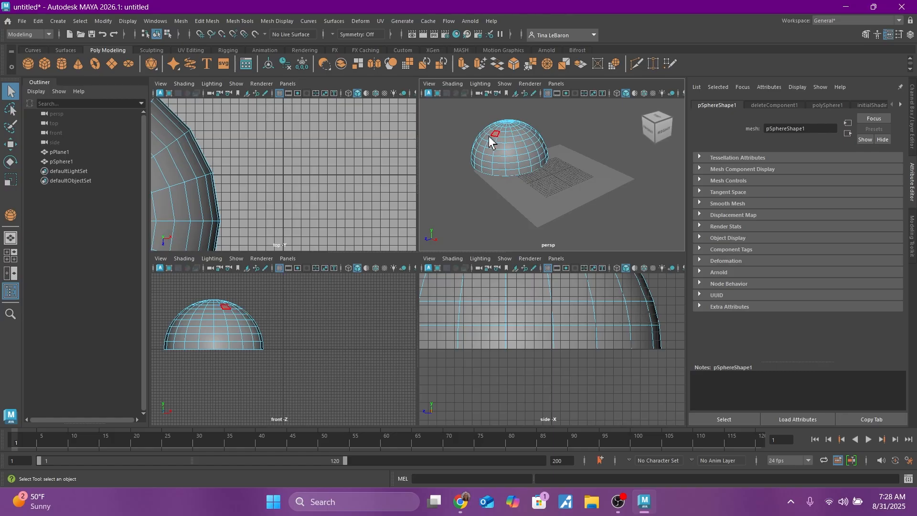
{"action": "right_click_drag", "start_coordinate": [500, 145], "coordinate": [540, 131]}
{"action": "left_click_drag", "start_coordinate": [540, 131], "coordinate": [531, 156], "text": "alt"}
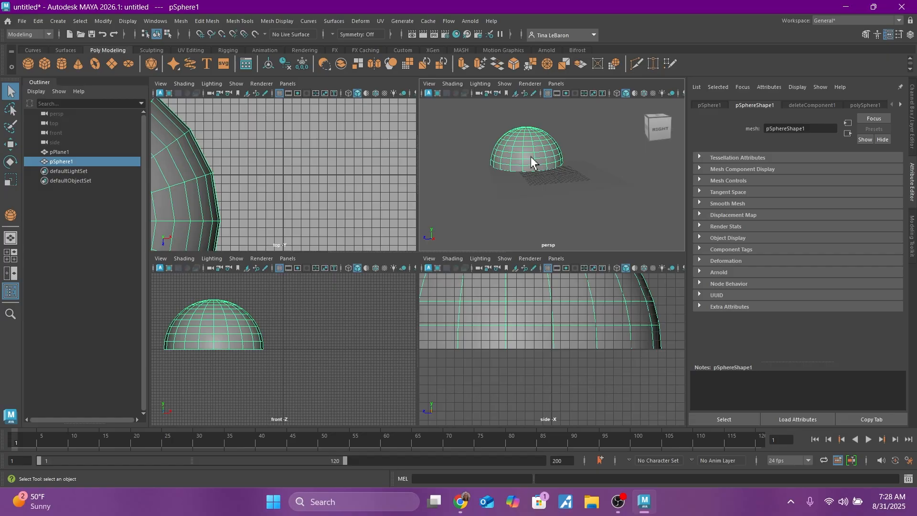
{"action": "right_click_drag", "start_coordinate": [531, 157], "coordinate": [551, 146]}
{"action": "key", "text": "F9"}
{"action": "left_click_drag", "start_coordinate": [483, 122], "coordinate": [516, 147]}
{"action": "left_click", "coordinate": [10, 144]}
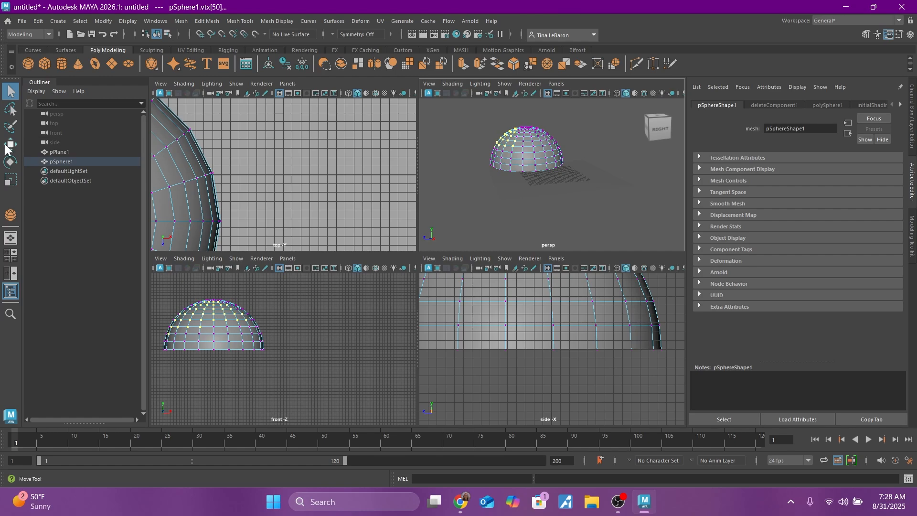
{"action": "left_click_drag", "start_coordinate": [459, 142], "coordinate": [573, 136]}
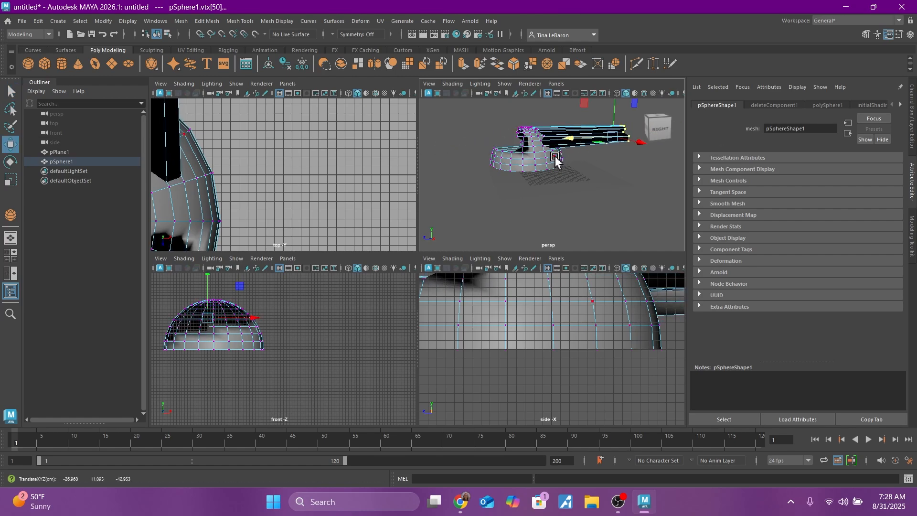
Step: Return the distorted dome to object mode and delete it
{"action": "left_click", "coordinate": [510, 163]}
{"action": "left_click_drag", "start_coordinate": [510, 164], "coordinate": [490, 156], "text": "alt"}
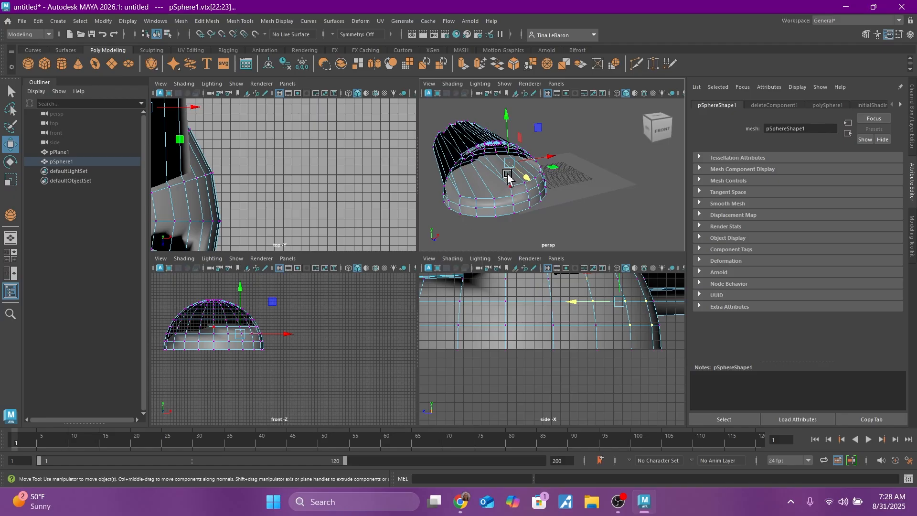
{"action": "left_click_drag", "start_coordinate": [512, 200], "coordinate": [416, 201], "text": "alt"}
{"action": "left_click", "coordinate": [518, 143]}
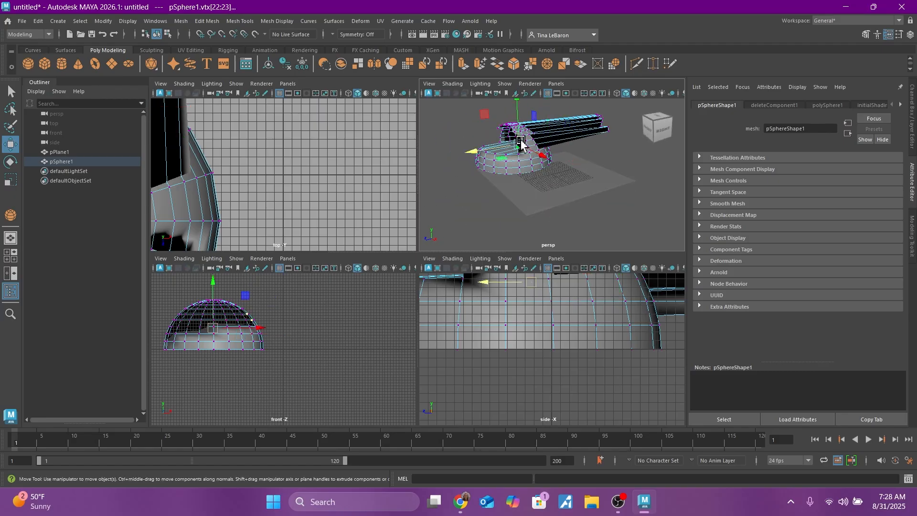
{"action": "left_click_drag", "start_coordinate": [540, 134], "coordinate": [595, 136], "text": "alt"}
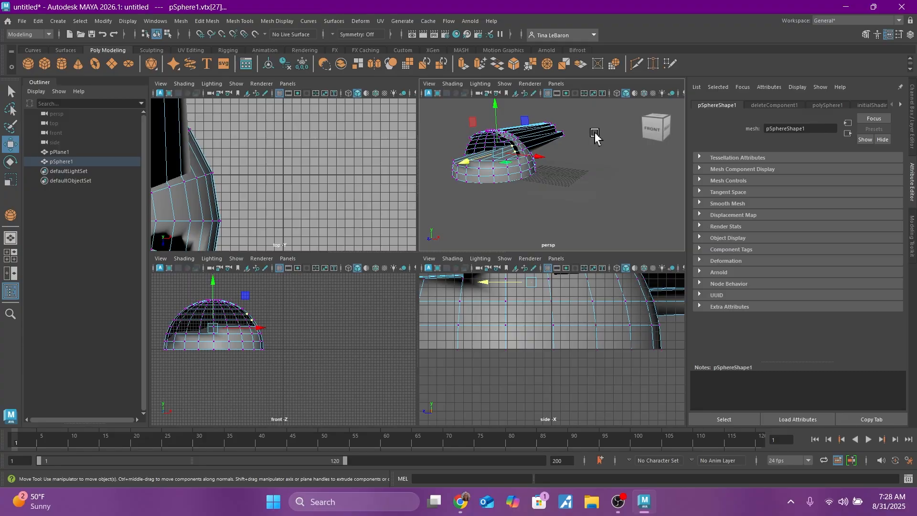
{"action": "right_click_drag", "start_coordinate": [502, 160], "coordinate": [535, 147]}
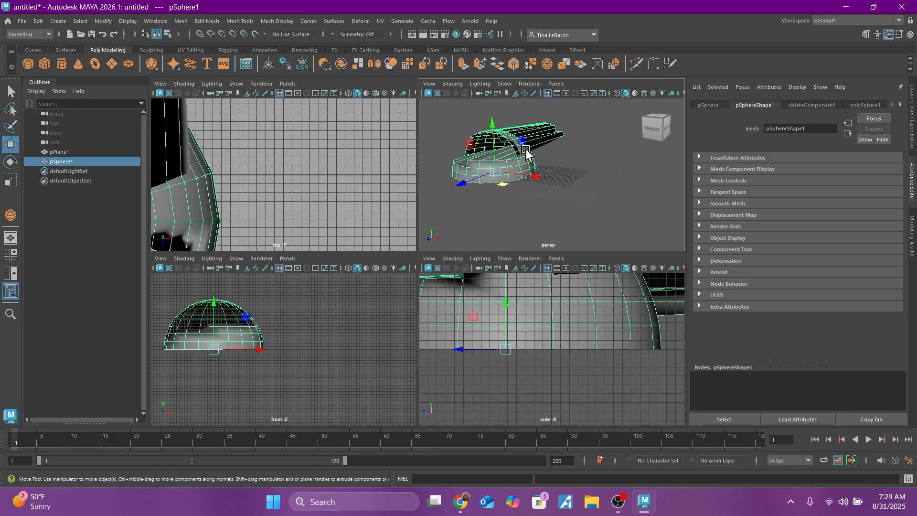
{"action": "key", "text": "Delete"}
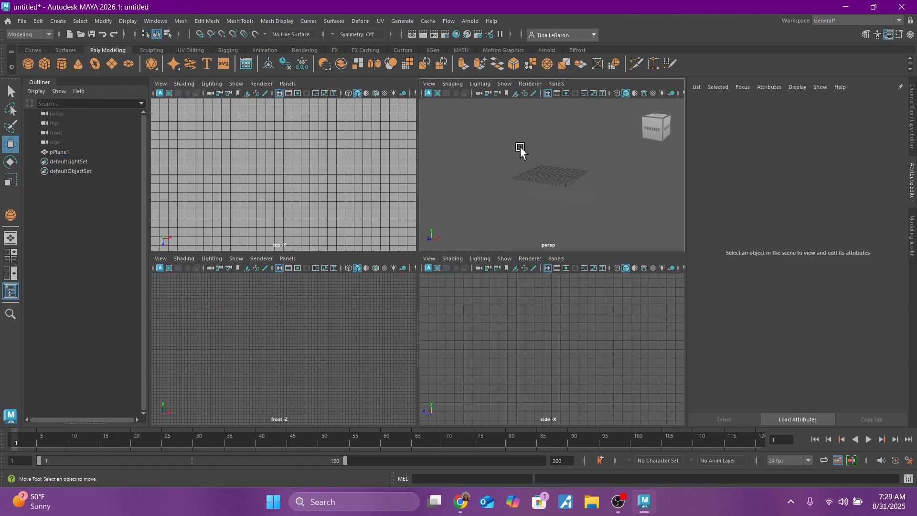
Step: Draw a small polygon sphere just beside the grid's centre in the top view and raise it to sit on the plane
{"action": "left_click", "coordinate": [559, 184]}
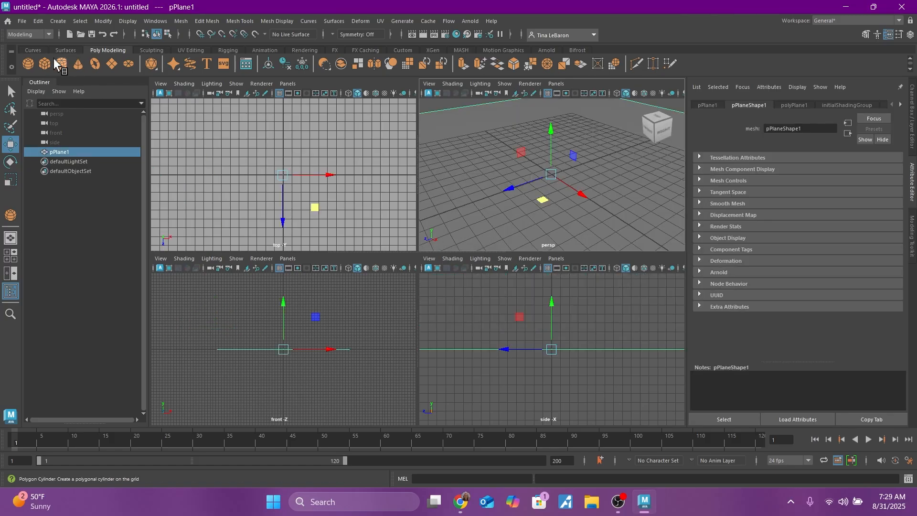
{"action": "left_click", "coordinate": [28, 64]}
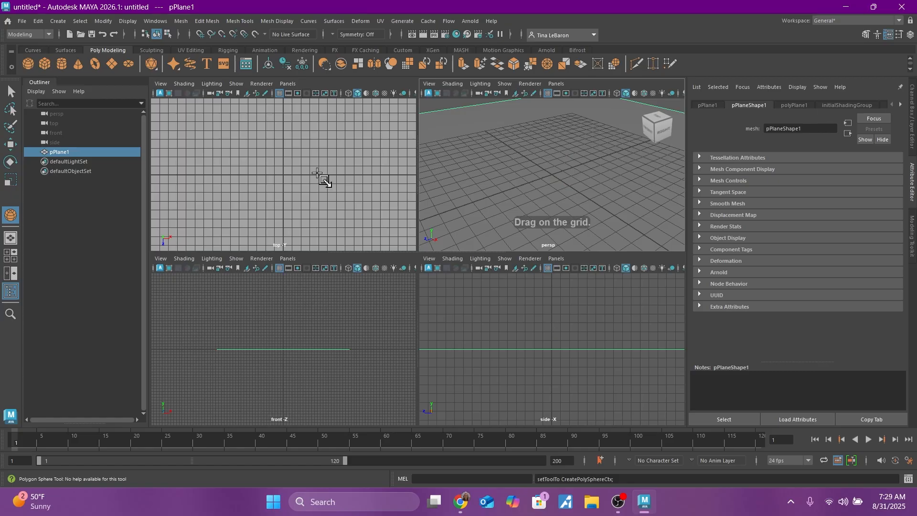
{"action": "left_click_drag", "start_coordinate": [313, 175], "coordinate": [309, 166]}
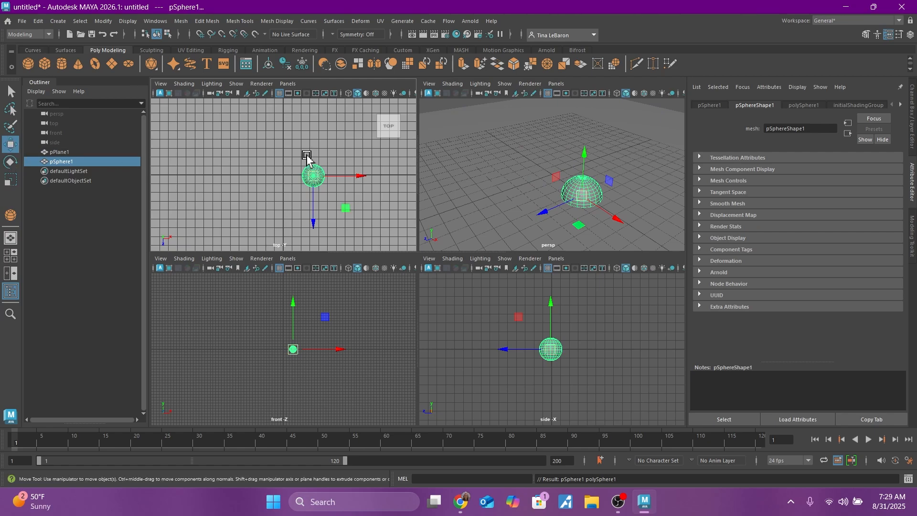
{"action": "left_click_drag", "start_coordinate": [582, 154], "coordinate": [583, 138]}
Step: Draw a small polygon cube beside the sphere in the top view, and select the ground plane in the perspective view
{"action": "left_click", "coordinate": [44, 64]}
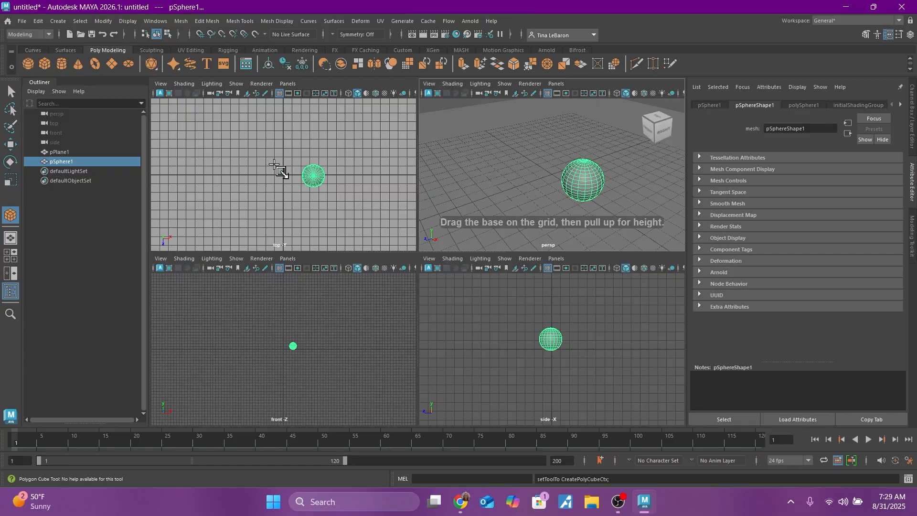
{"action": "mouse_move", "coordinate": [263, 167]}
{"action": "left_mouse_down"}
{"action": "mouse_move", "coordinate": [288, 195]}
{"action": "mouse_move", "coordinate": [273, 162]}
{"action": "left_mouse_up"}
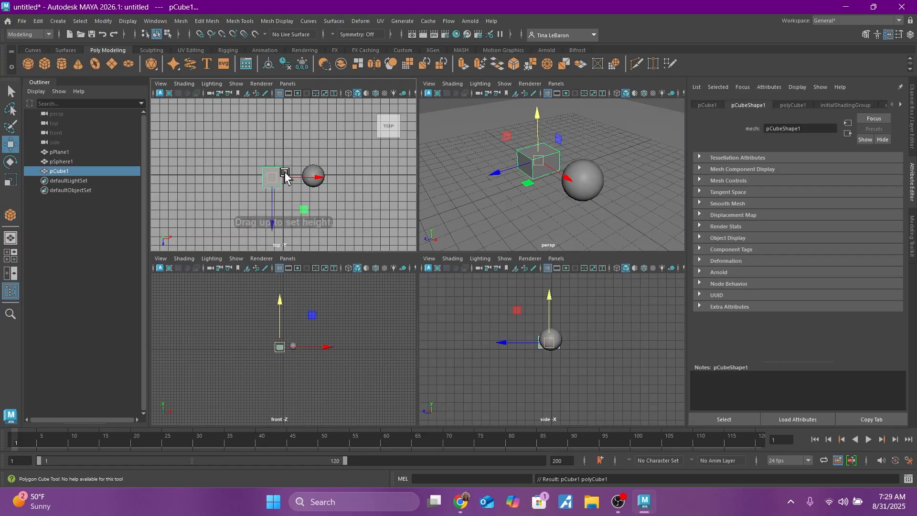
{"action": "left_click_drag", "start_coordinate": [421, 193], "coordinate": [493, 197], "text": "alt"}
{"action": "left_click", "coordinate": [570, 203]}
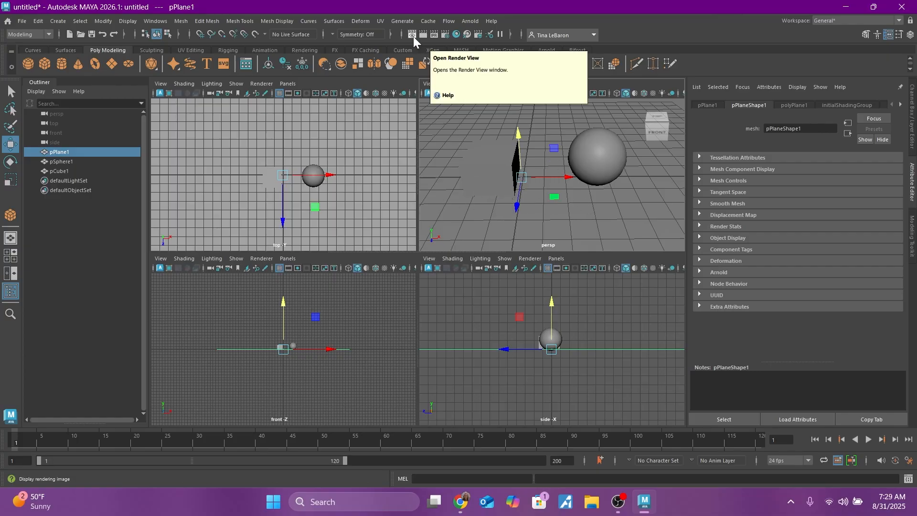
Step: Run an Arnold render of the perspective camera and close the render window
{"action": "left_click", "coordinate": [413, 36]}
{"action": "left_click", "coordinate": [563, 89]}
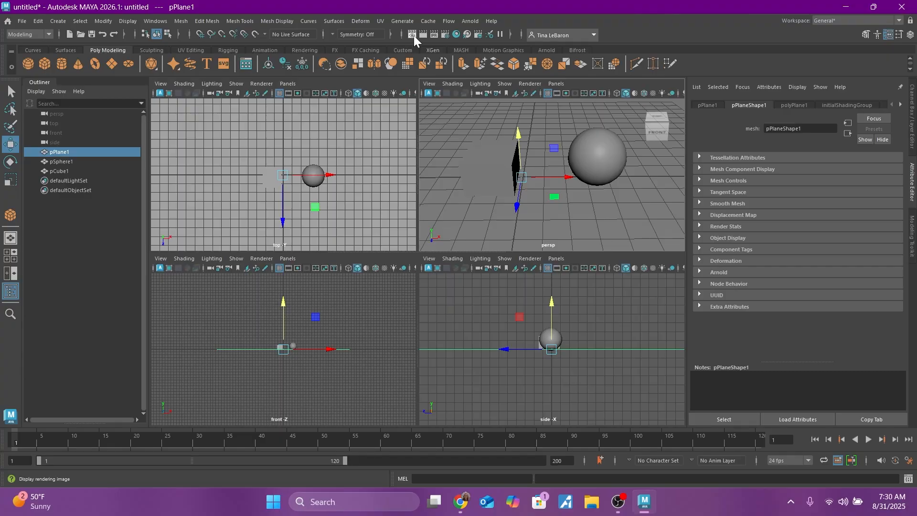
{"action": "left_click", "coordinate": [414, 36]}
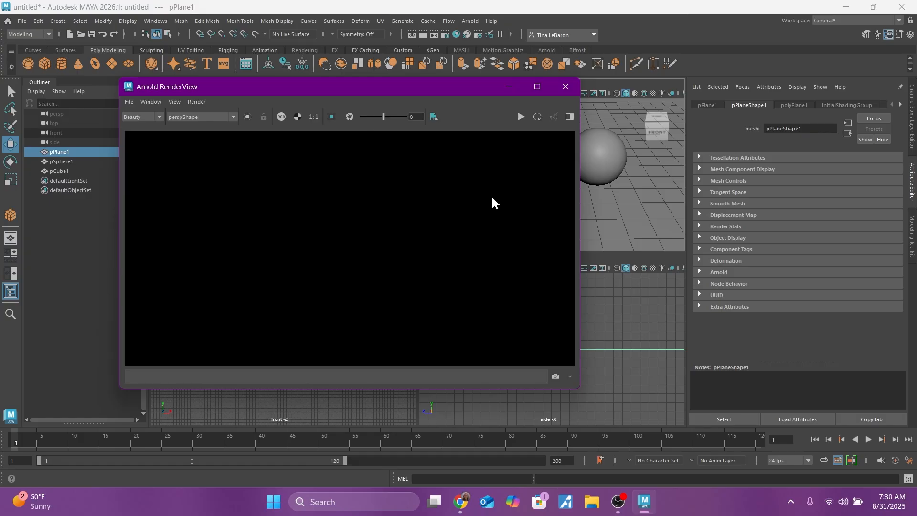
{"action": "left_click", "coordinate": [521, 116]}
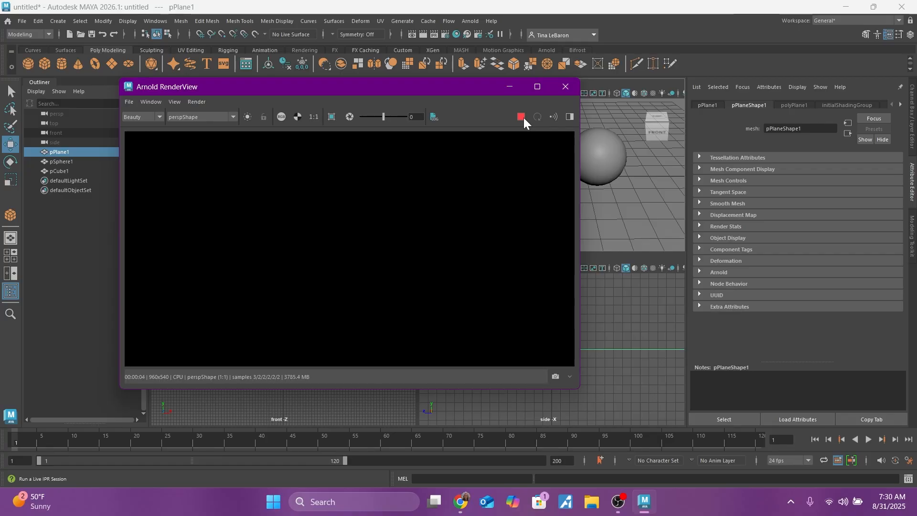
{"action": "left_click", "coordinate": [577, 86]}
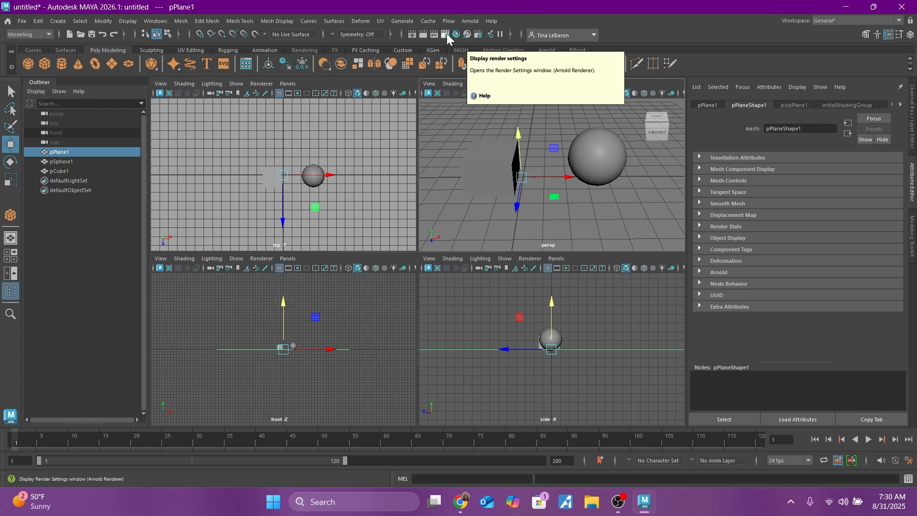
Step: Switch to the Rendering menu set and set the scene's renderer to Maya Software in the render settings
{"action": "left_click", "coordinate": [49, 34]}
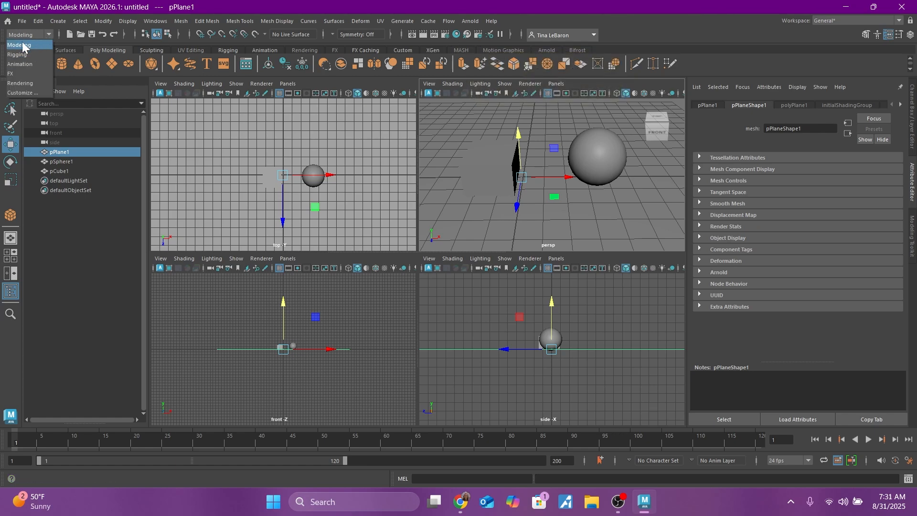
{"action": "left_click", "coordinate": [18, 81]}
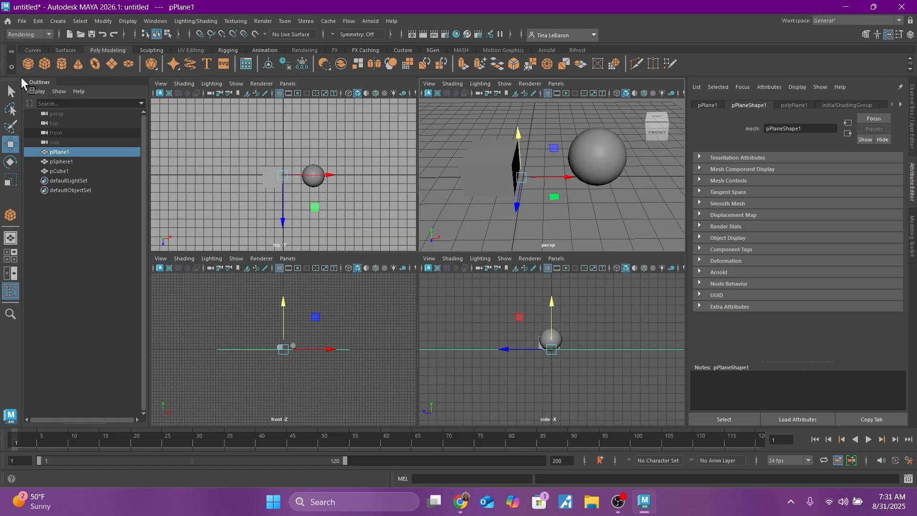
{"action": "left_click", "coordinate": [263, 22]}
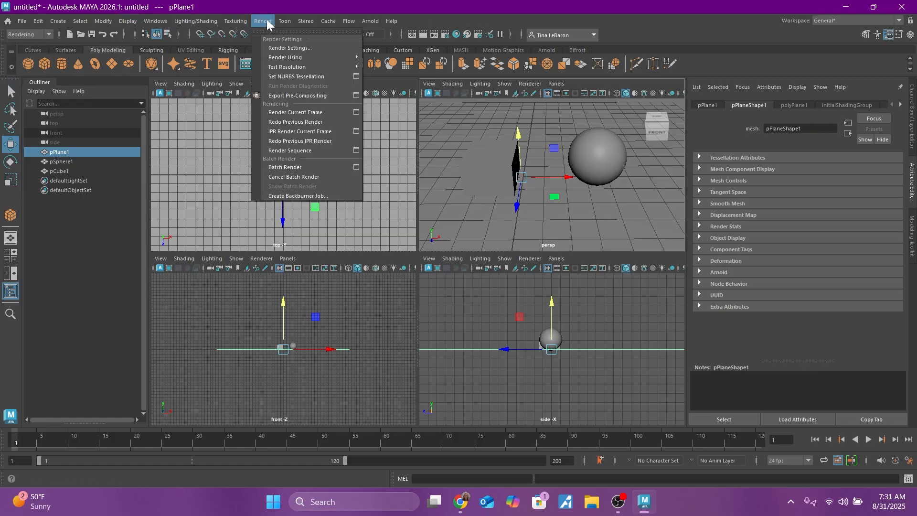
{"action": "left_click", "coordinate": [288, 48]}
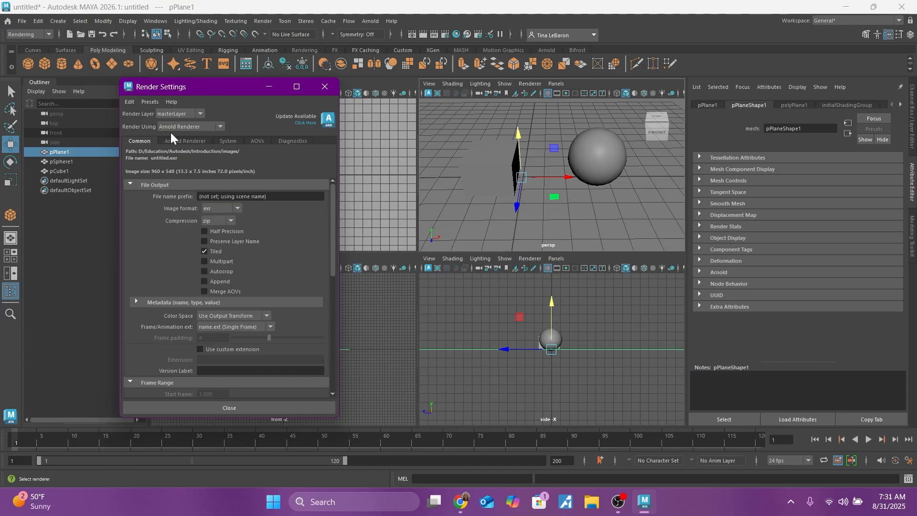
{"action": "left_click", "coordinate": [219, 125]}
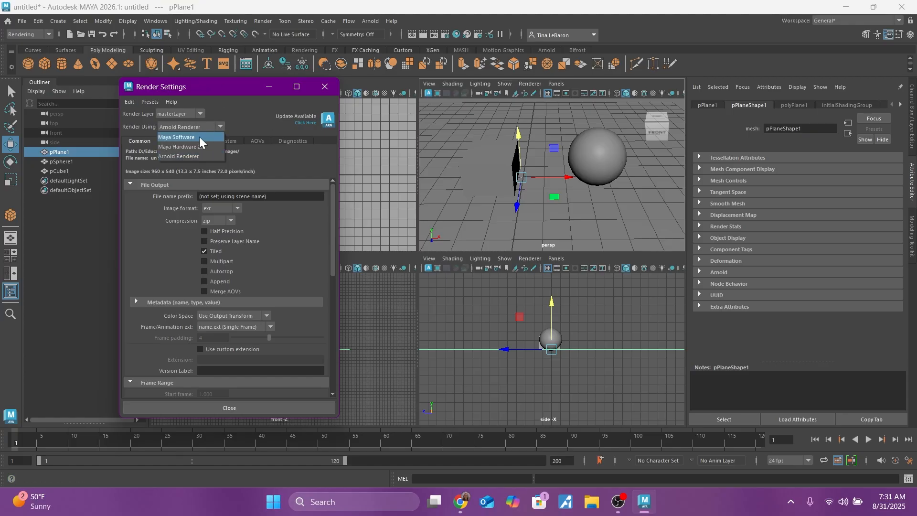
{"action": "left_click", "coordinate": [200, 137]}
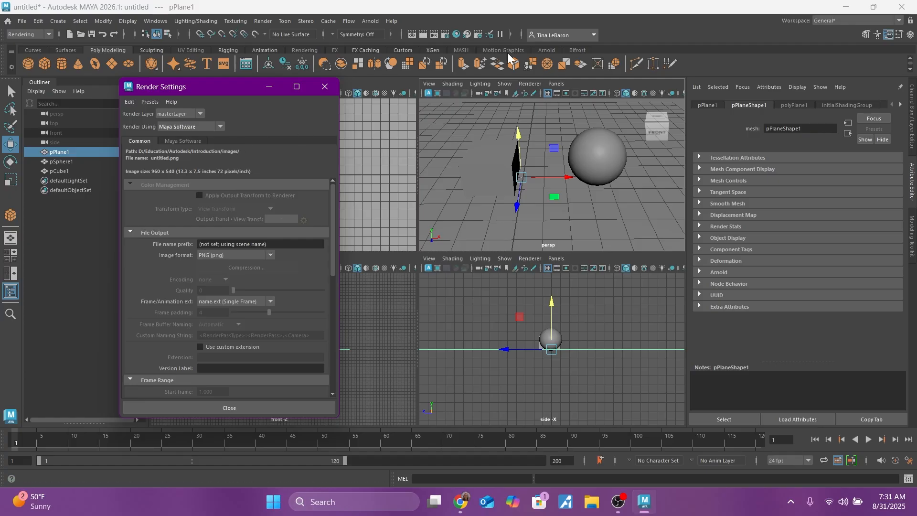
Step: Render the current frame with Maya Software and close the render window
{"action": "left_click", "coordinate": [412, 33]}
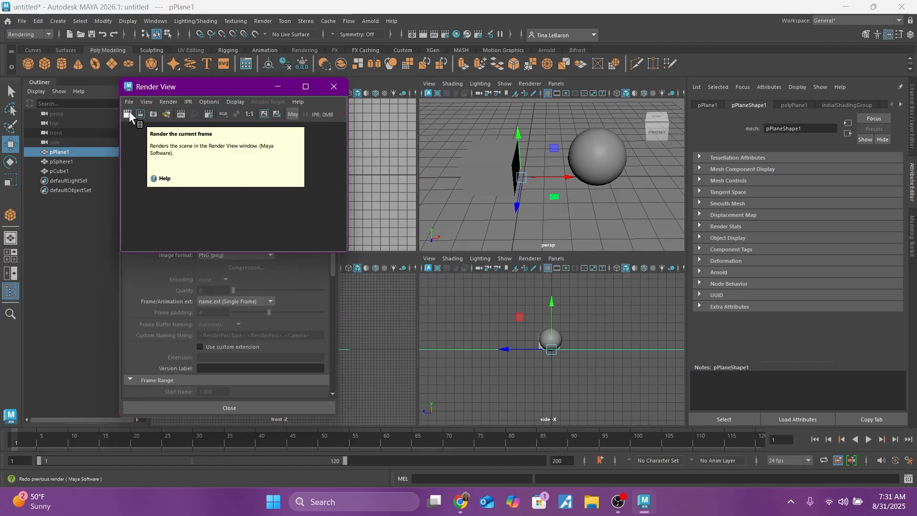
{"action": "left_click", "coordinate": [128, 114]}
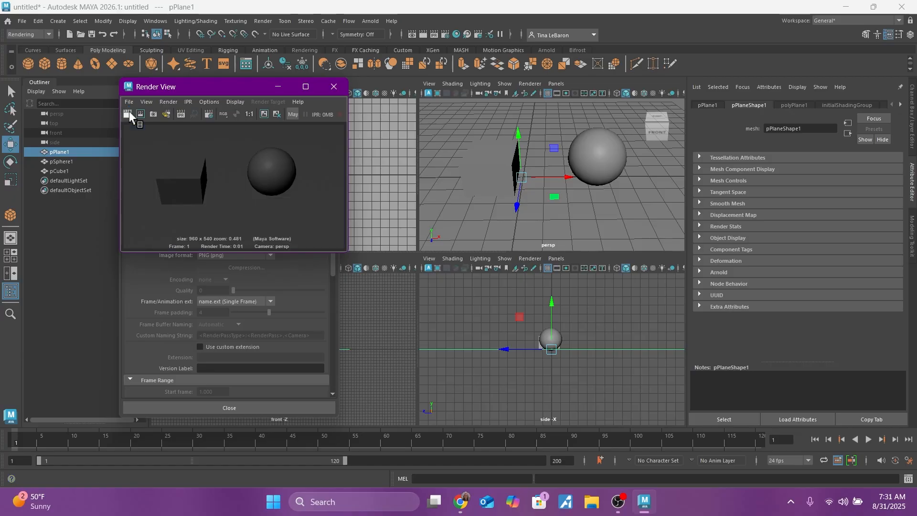
{"action": "left_click", "coordinate": [334, 87]}
Step: Switch the renderer to Maya Hardware 2.0, view the scene's render and close the render window
{"action": "left_click", "coordinate": [216, 125]}
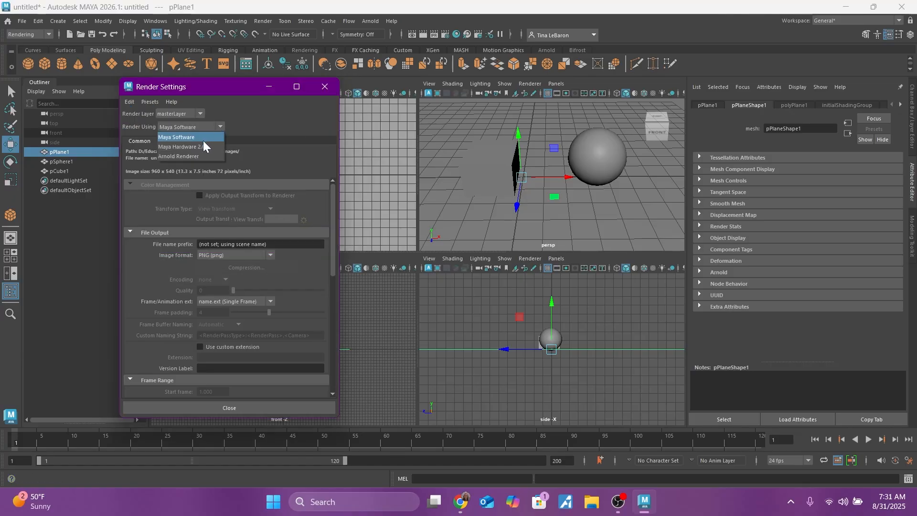
{"action": "left_click", "coordinate": [202, 142]}
{"action": "left_click", "coordinate": [417, 34]}
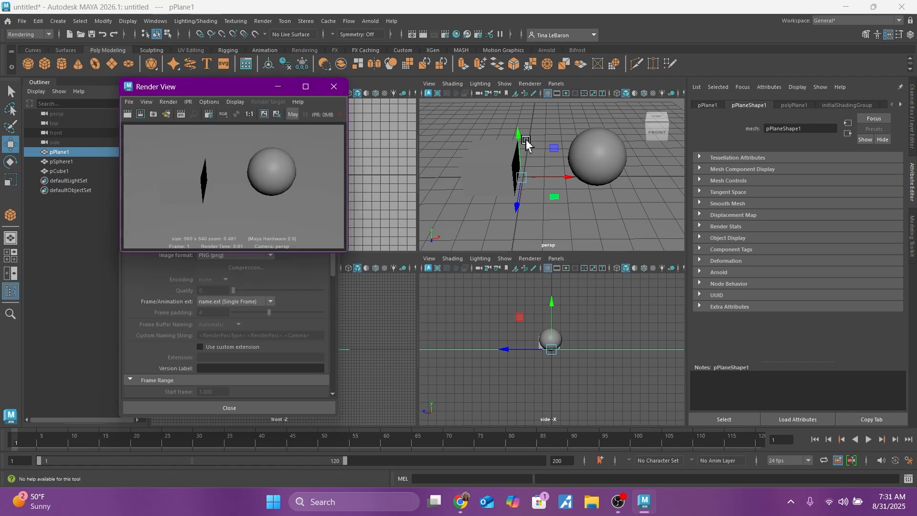
{"action": "left_click", "coordinate": [334, 87]}
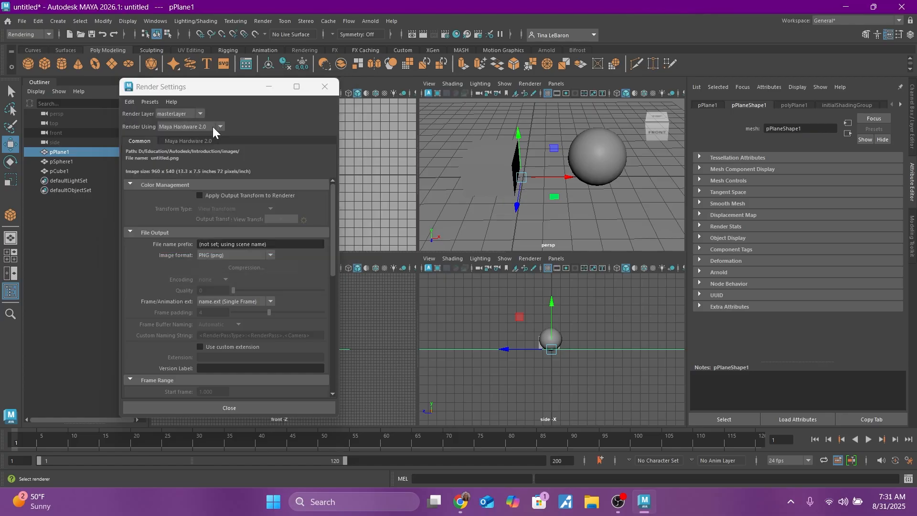
Step: Set the renderer back to Maya Software and close the render settings
{"action": "left_click", "coordinate": [218, 127]}
{"action": "left_click", "coordinate": [202, 140]}
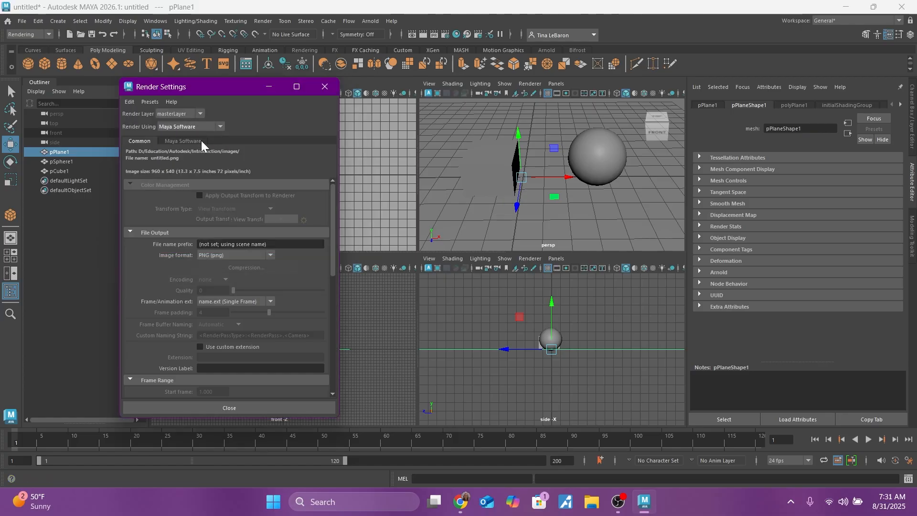
{"action": "left_click", "coordinate": [326, 87]}
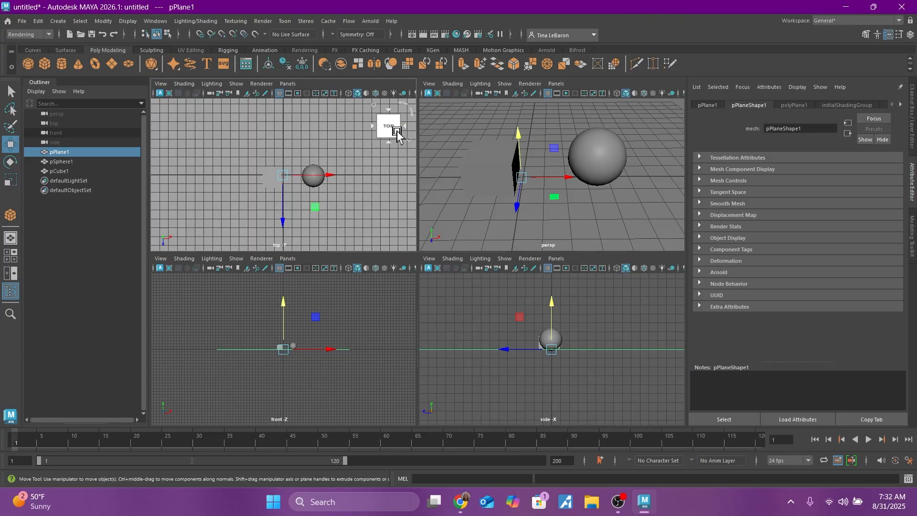
{"action": "left_click", "coordinate": [195, 21]}
{"action": "mouse_move", "coordinate": [223, 78]}
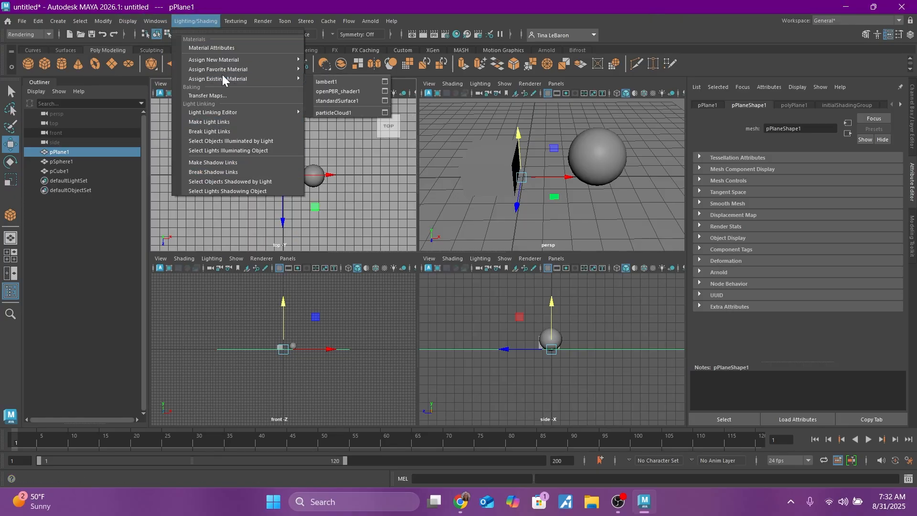
{"action": "left_click", "coordinate": [233, 120]}
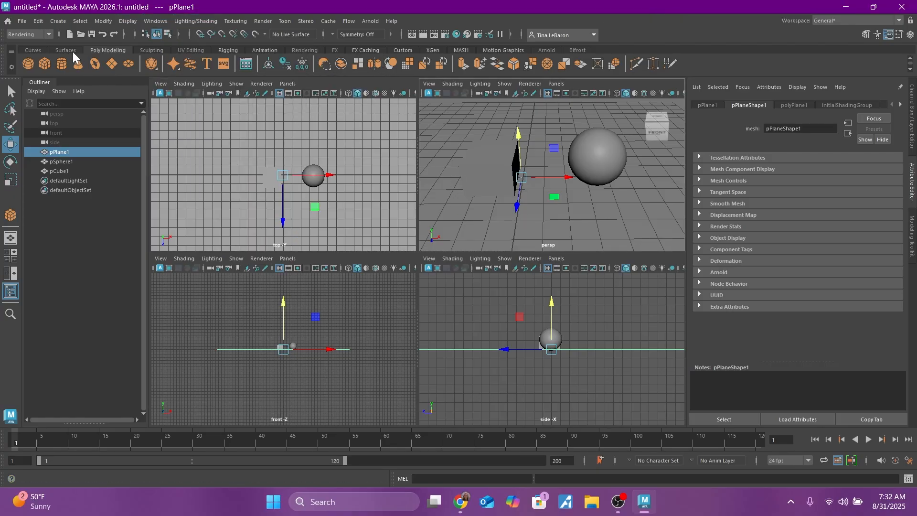
Step: Create an ambient light, raise it about 0.96 cm above the plane and shift it sideways toward the sphere
{"action": "left_click", "coordinate": [61, 23]}
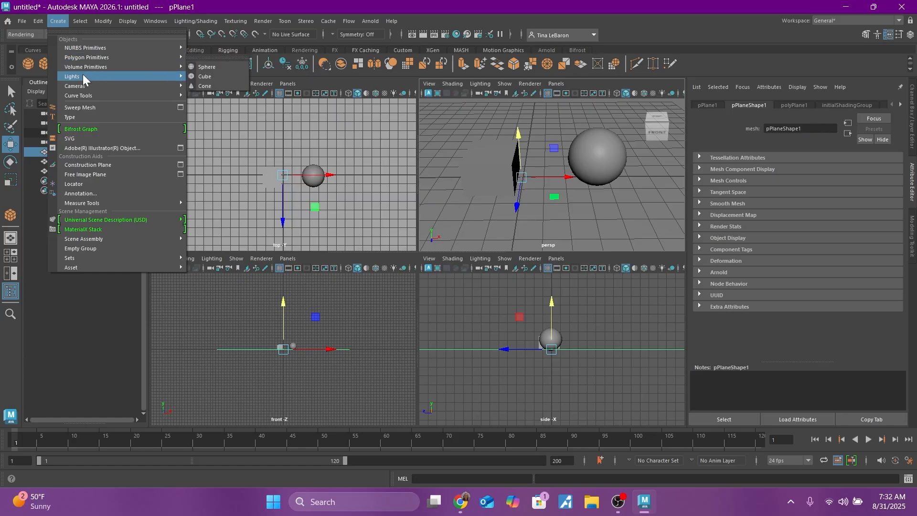
{"action": "mouse_move", "coordinate": [85, 76]}
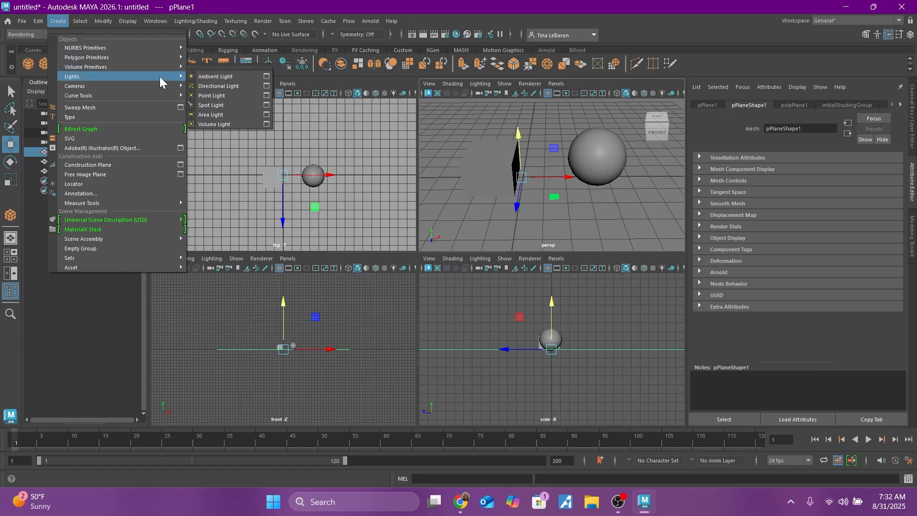
{"action": "left_click", "coordinate": [206, 79]}
{"action": "left_click_drag", "start_coordinate": [520, 138], "coordinate": [520, 119]}
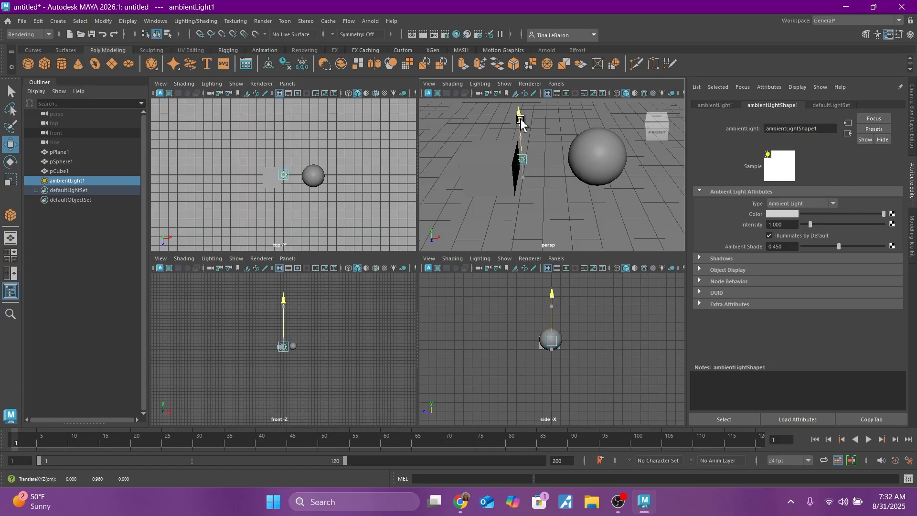
{"action": "left_click_drag", "start_coordinate": [547, 159], "coordinate": [571, 159]}
Step: Render the current frame with the ambient light in place and close the render window
{"action": "left_click", "coordinate": [411, 35]}
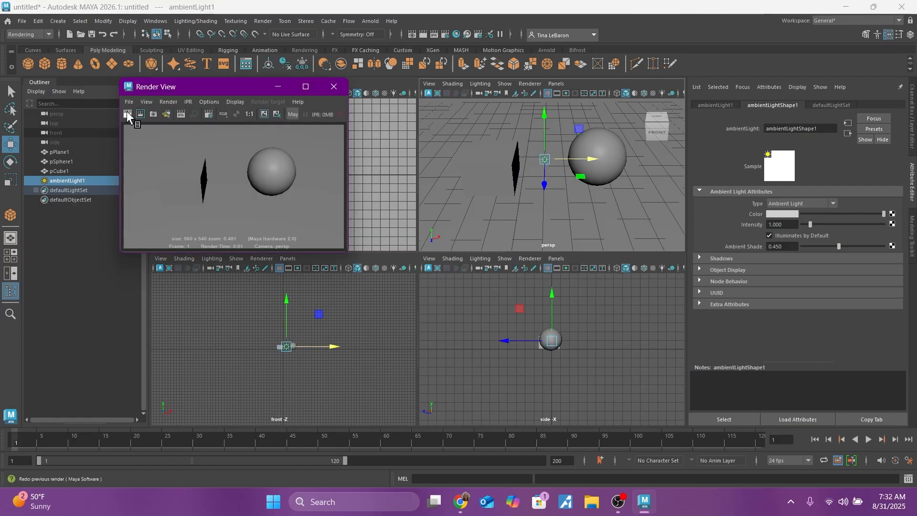
{"action": "left_click", "coordinate": [127, 114]}
{"action": "left_click", "coordinate": [334, 87]}
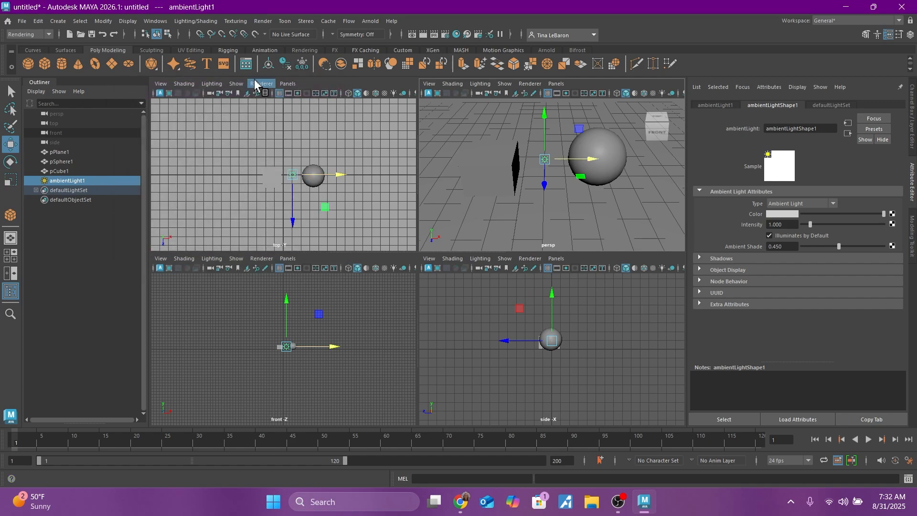
{"action": "left_click", "coordinate": [65, 21]}
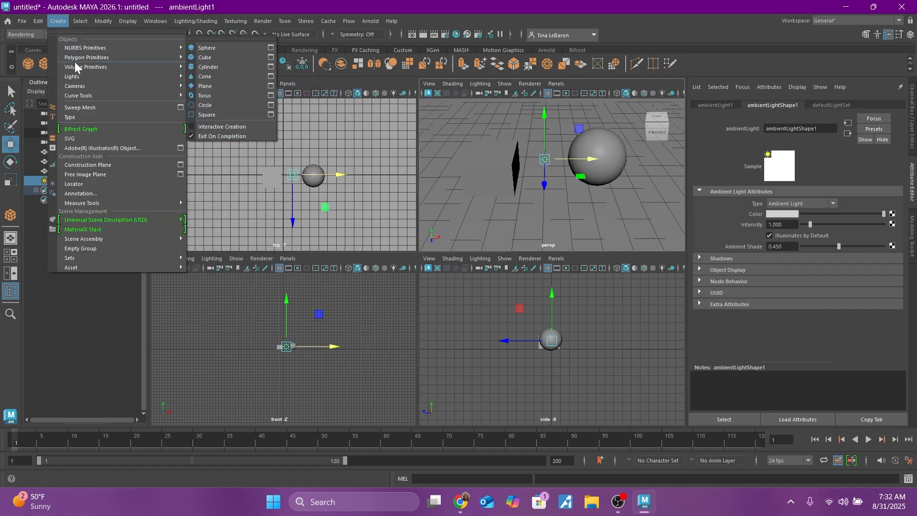
{"action": "mouse_move", "coordinate": [76, 76]}
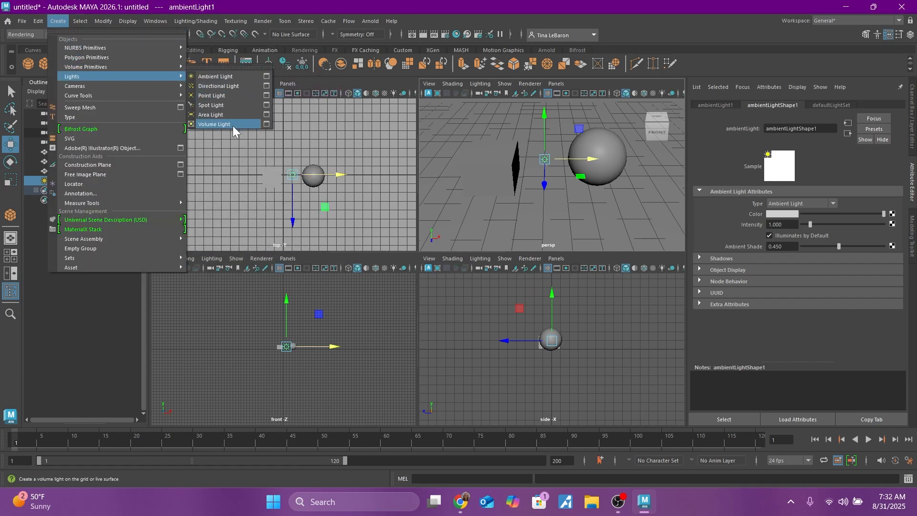
Step: Select the ambient light and change its type to Directional Light
{"action": "left_click", "coordinate": [544, 158]}
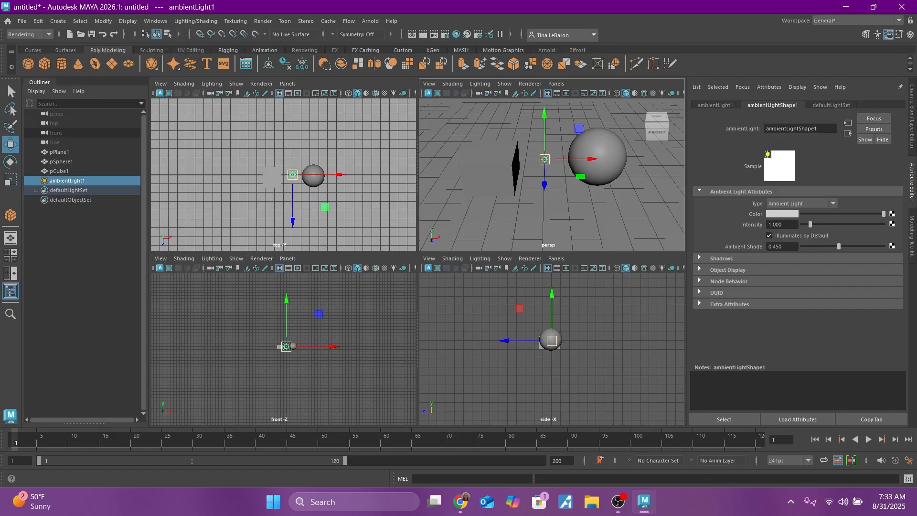
{"action": "left_click", "coordinate": [833, 203]}
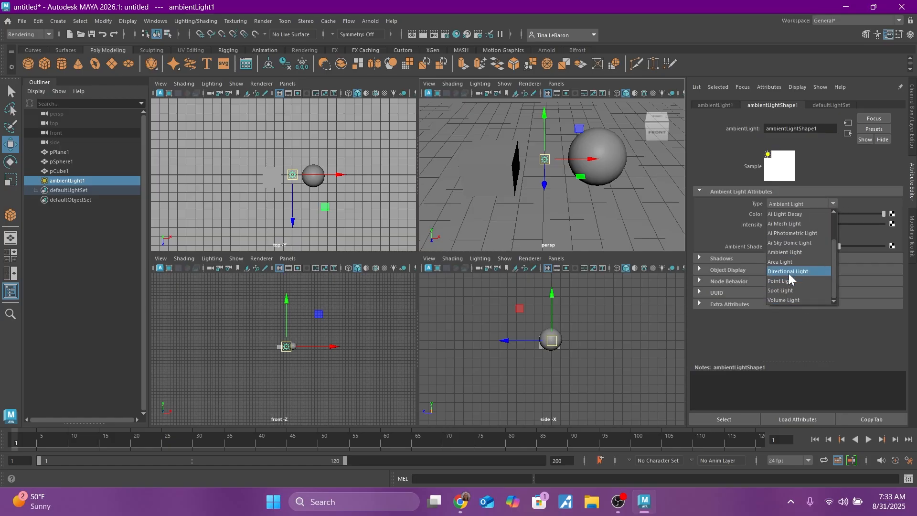
{"action": "left_click", "coordinate": [790, 271]}
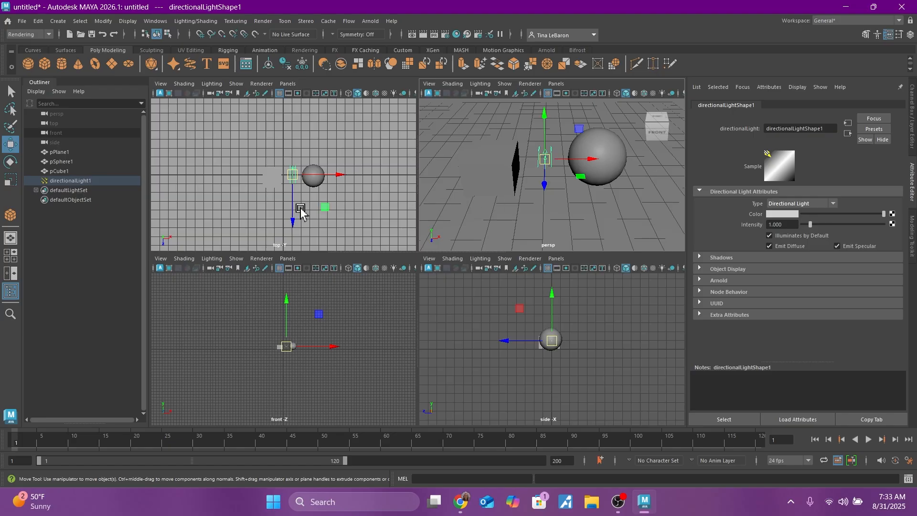
Step: Move the directional light in front of the objects on the cube's side, and rotate it to point diagonally toward them
{"action": "left_click_drag", "start_coordinate": [296, 205], "coordinate": [287, 226]}
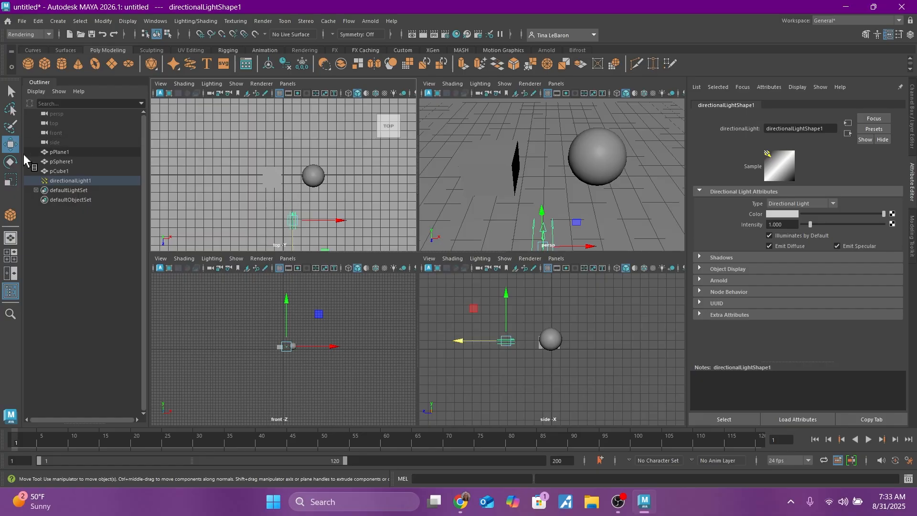
{"action": "left_click", "coordinate": [11, 162]}
{"action": "left_click_drag", "start_coordinate": [586, 220], "coordinate": [595, 265]}
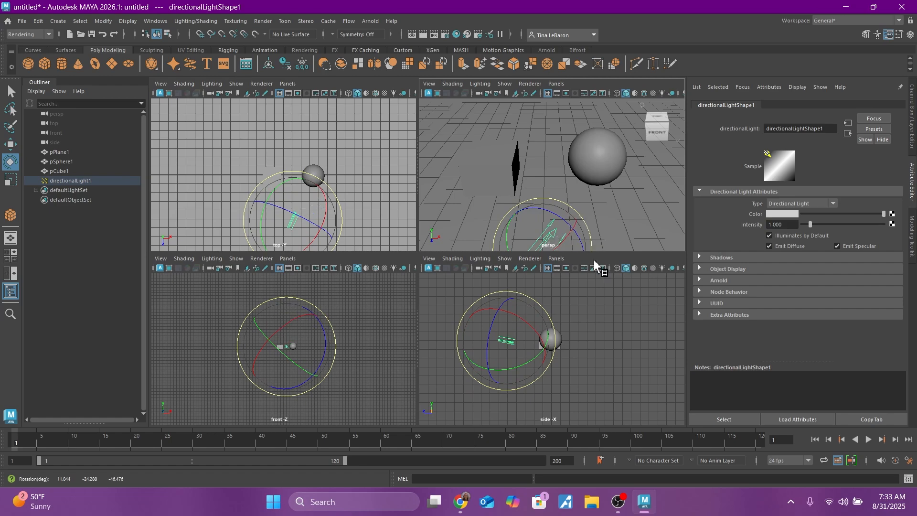
{"action": "left_click_drag", "start_coordinate": [252, 215], "coordinate": [286, 224]}
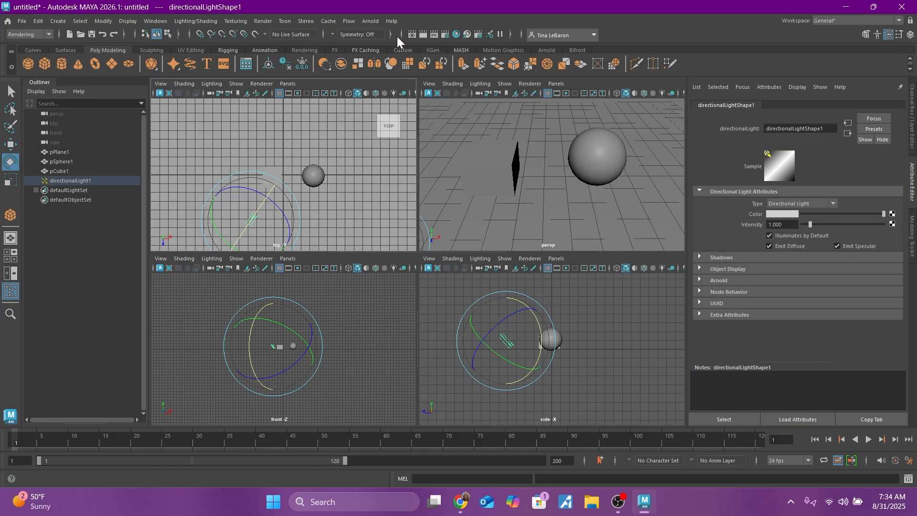
Step: Render the current frame with the aimed directional light and close the render window
{"action": "left_click", "coordinate": [411, 33]}
{"action": "left_click", "coordinate": [128, 114]}
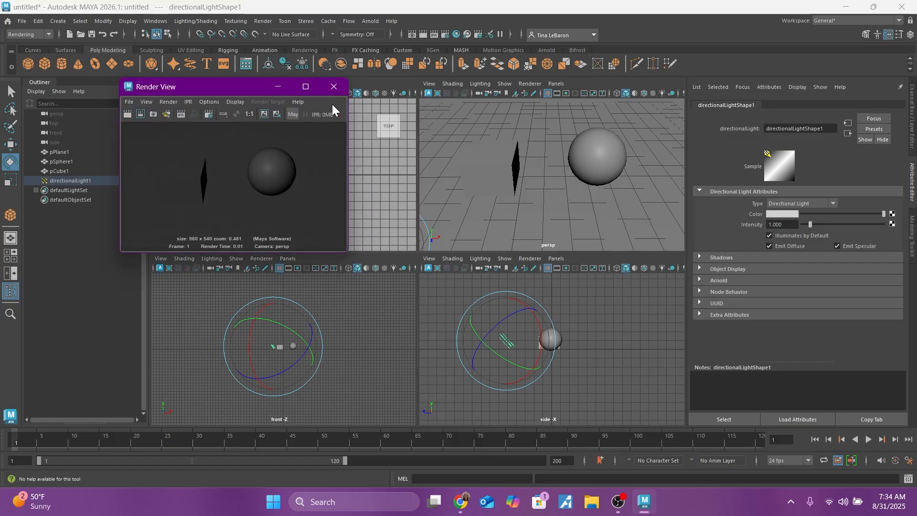
{"action": "left_click", "coordinate": [332, 91]}
Step: Change the directional light's type to Point Light and render the current frame
{"action": "left_click", "coordinate": [58, 21]}
{"action": "mouse_move", "coordinate": [120, 77]}
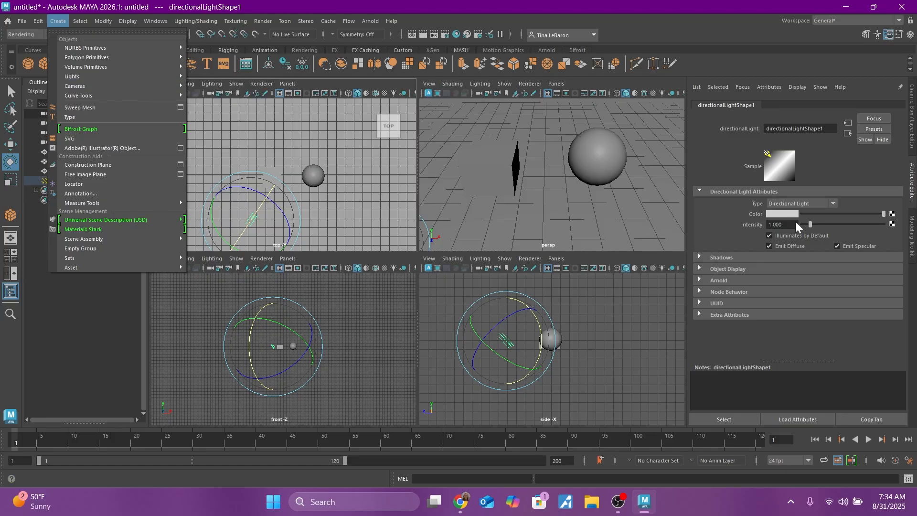
{"action": "left_click", "coordinate": [835, 202]}
{"action": "left_click", "coordinate": [783, 289]}
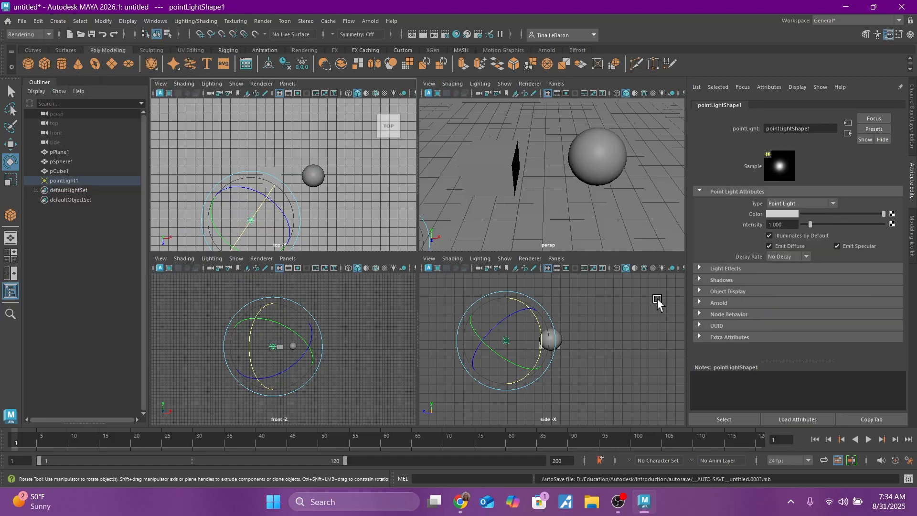
{"action": "left_click", "coordinate": [412, 34]}
{"action": "left_click", "coordinate": [127, 113]}
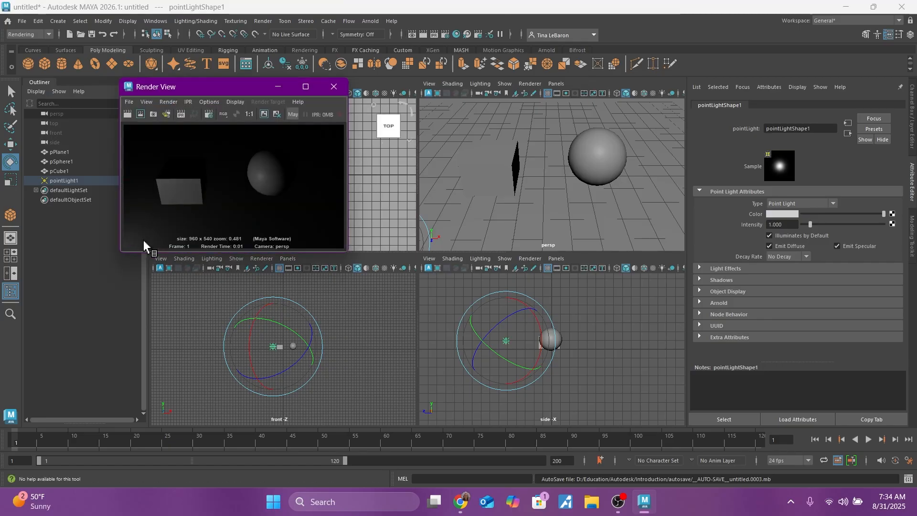
Step: Move the point light along the X axis past the sphere to about 12 cm, raise it, and render again
{"action": "left_click", "coordinate": [11, 144]}
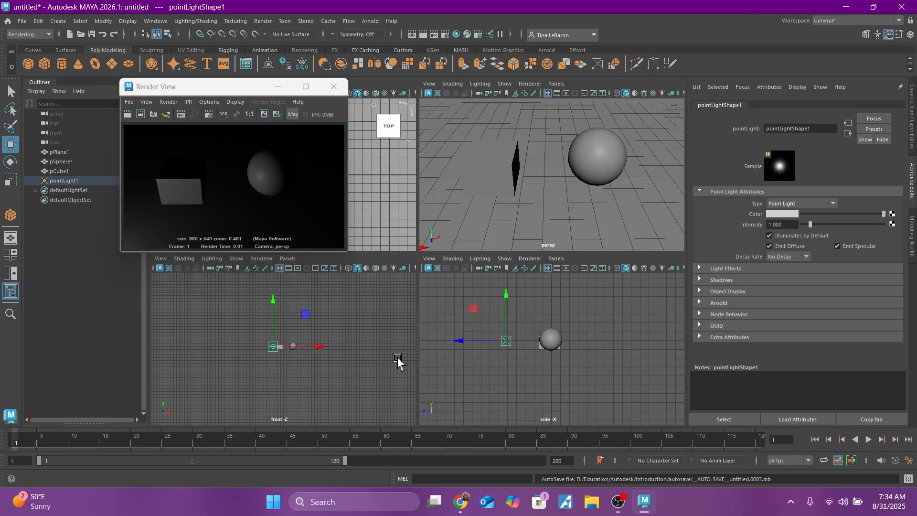
{"action": "left_click_drag", "start_coordinate": [300, 347], "coordinate": [341, 347]}
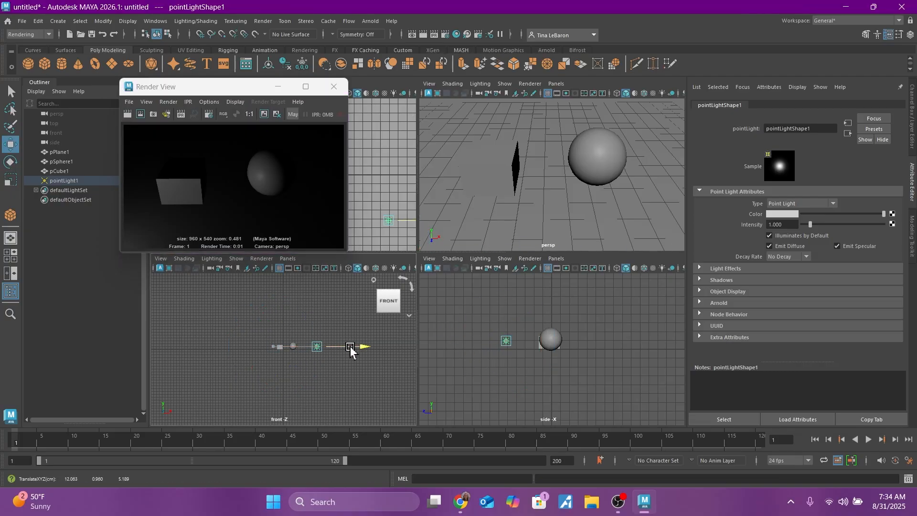
{"action": "left_click", "coordinate": [128, 115]}
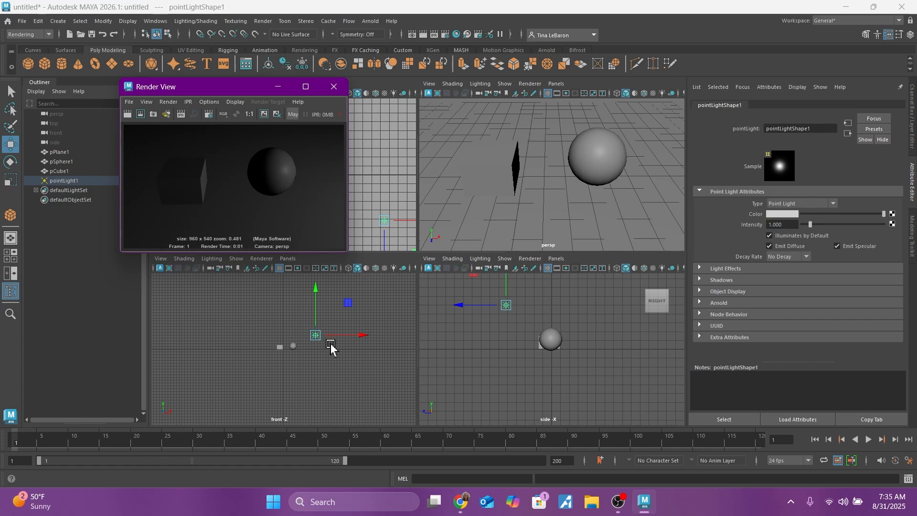
Step: Duplicate the point light, shift the copy sideways above the sphere, delete the copy, and reselect the original light
{"action": "key", "text": "ctrl+d"}
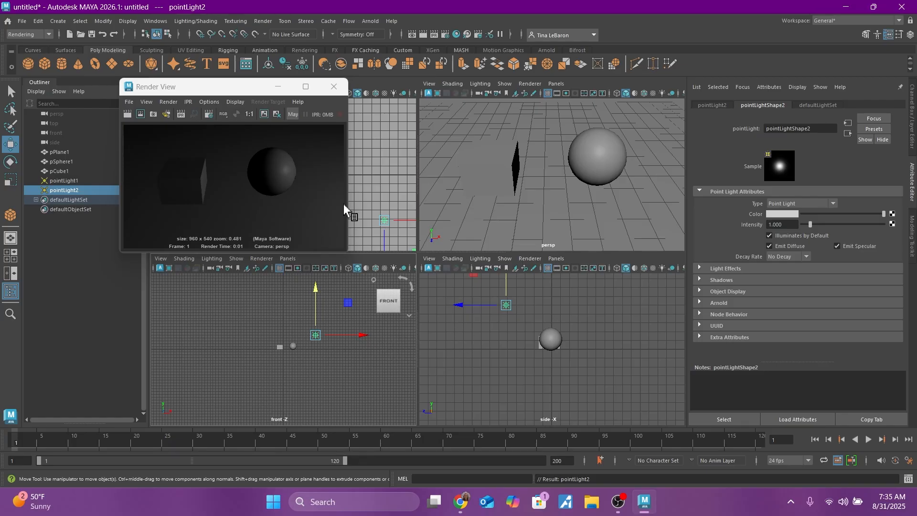
{"action": "left_click_drag", "start_coordinate": [350, 336], "coordinate": [329, 328]}
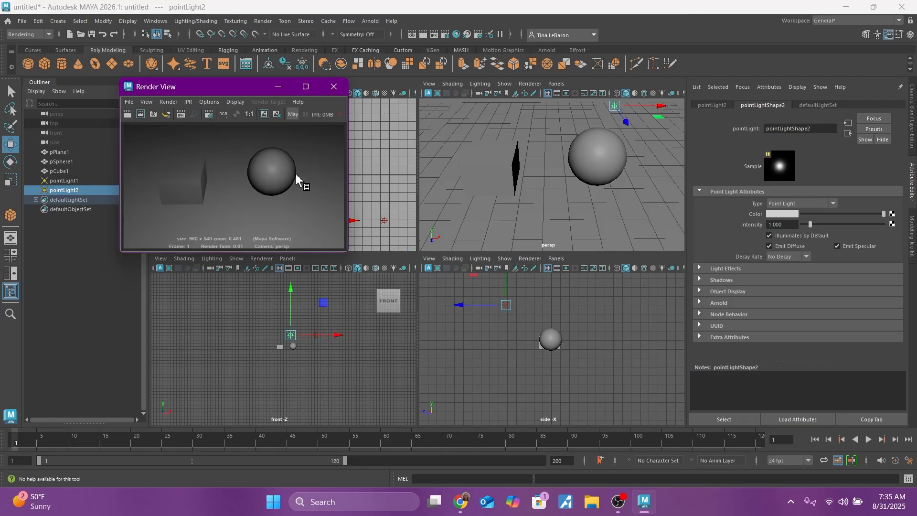
{"action": "key", "text": "Delete"}
{"action": "left_click", "coordinate": [317, 334]}
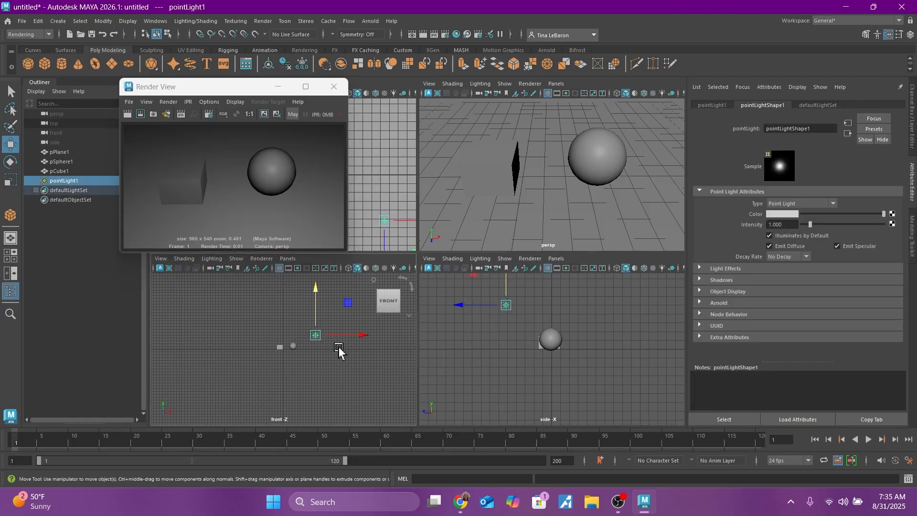
Step: Select the remaining point light and change its type to Spot Light
{"action": "left_click", "coordinate": [58, 21]}
{"action": "mouse_move", "coordinate": [88, 78]}
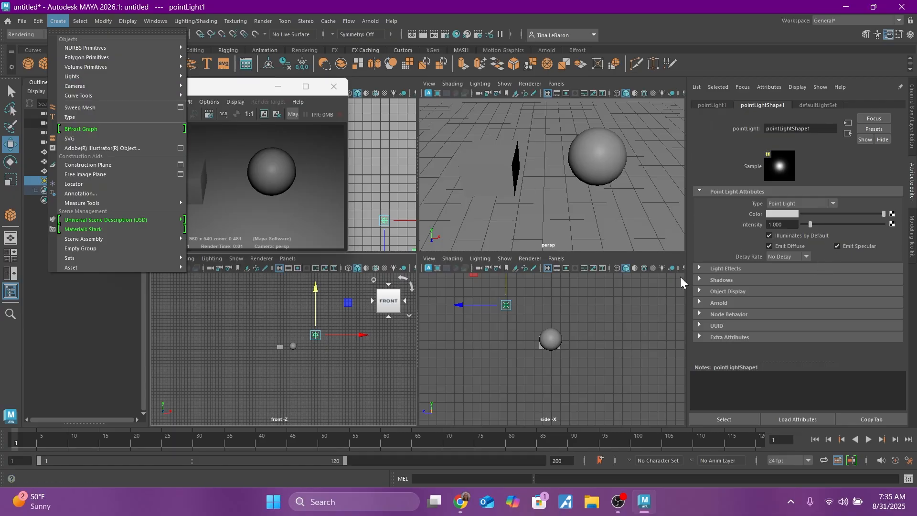
{"action": "left_click", "coordinate": [526, 308]}
{"action": "left_click", "coordinate": [506, 306]}
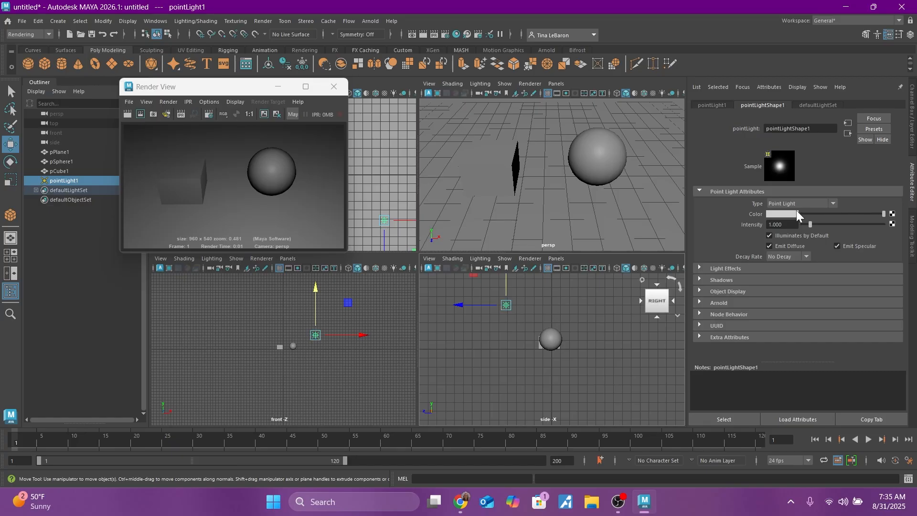
{"action": "left_click", "coordinate": [834, 203]}
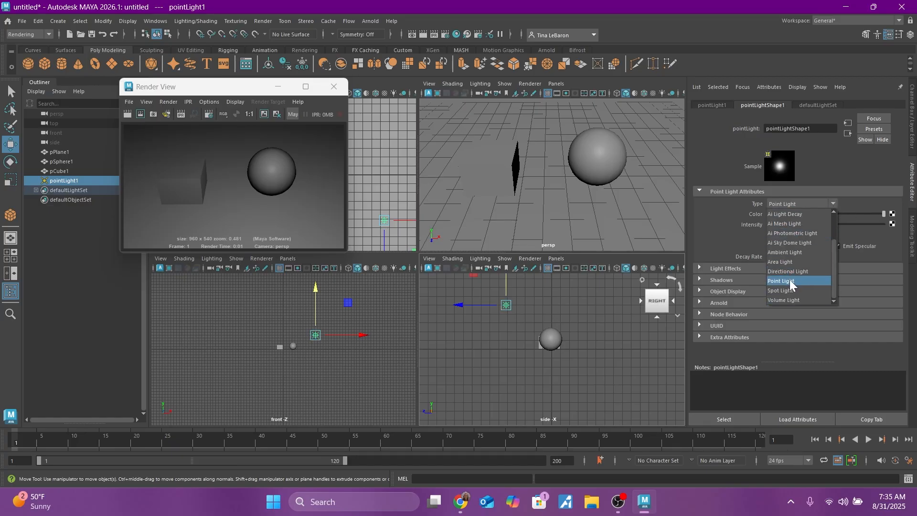
{"action": "left_click", "coordinate": [789, 290]}
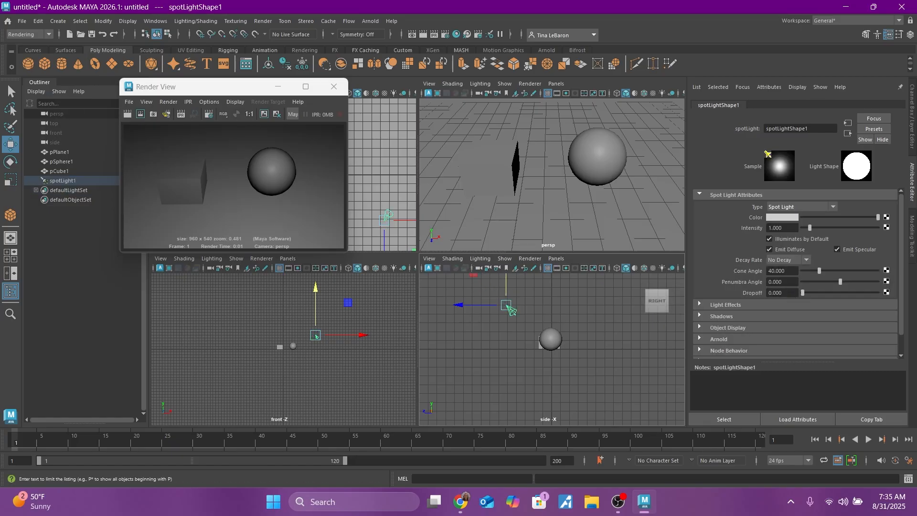
Step: Render with the spot light, slide the light along the X axis in line with the cube, and render again
{"action": "left_click", "coordinate": [423, 33]}
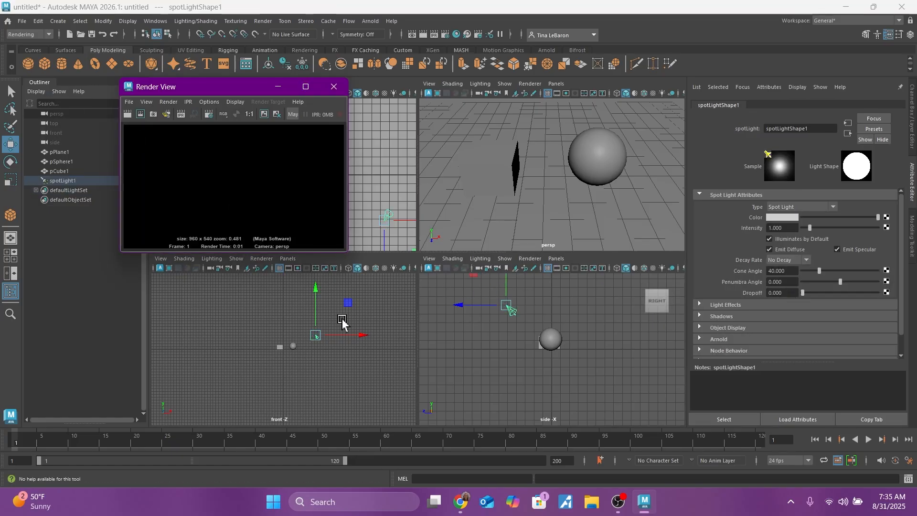
{"action": "left_click_drag", "start_coordinate": [345, 336], "coordinate": [311, 333]}
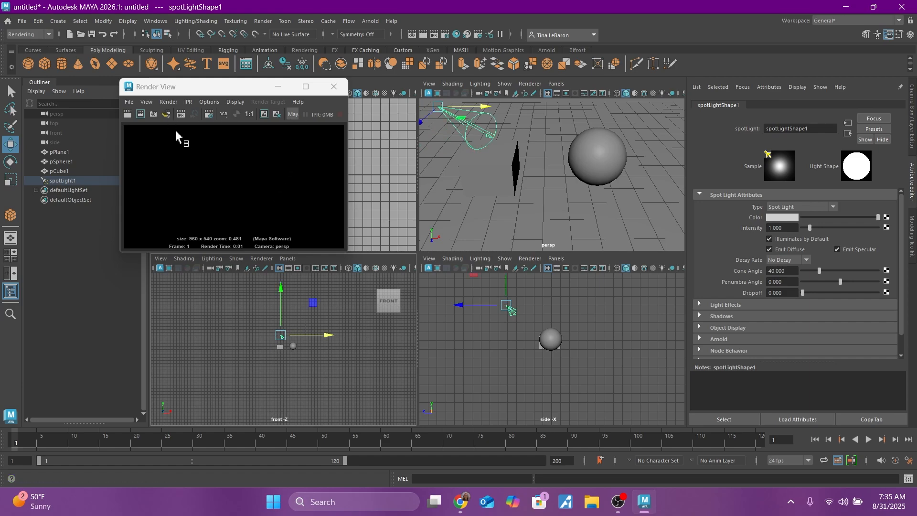
{"action": "left_click", "coordinate": [128, 115]}
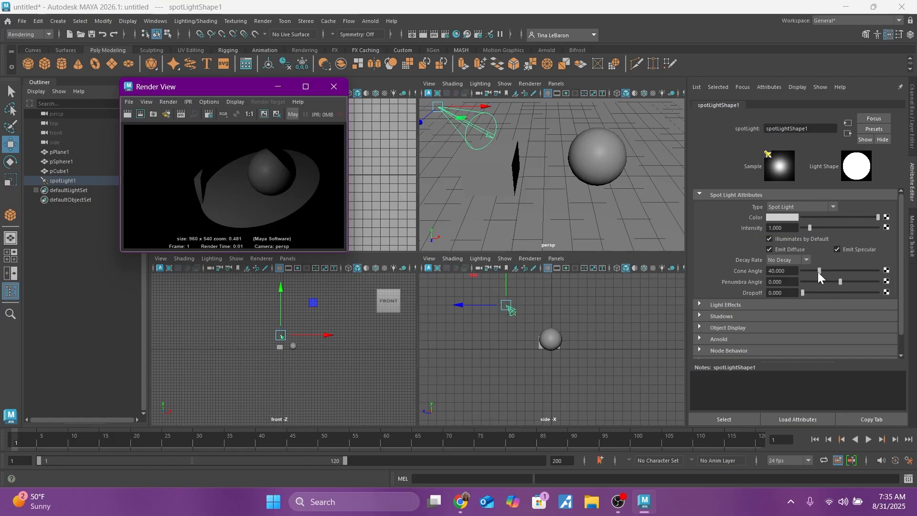
Step: Widen the spot light's Cone Angle to about 91 and further to about 143, rendering after each change
{"action": "left_click_drag", "start_coordinate": [818, 271], "coordinate": [841, 269]}
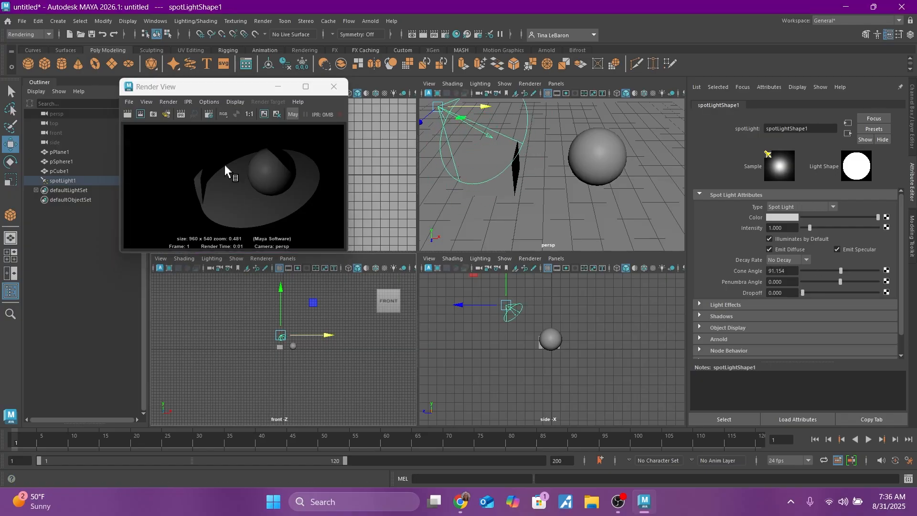
{"action": "left_click", "coordinate": [130, 114]}
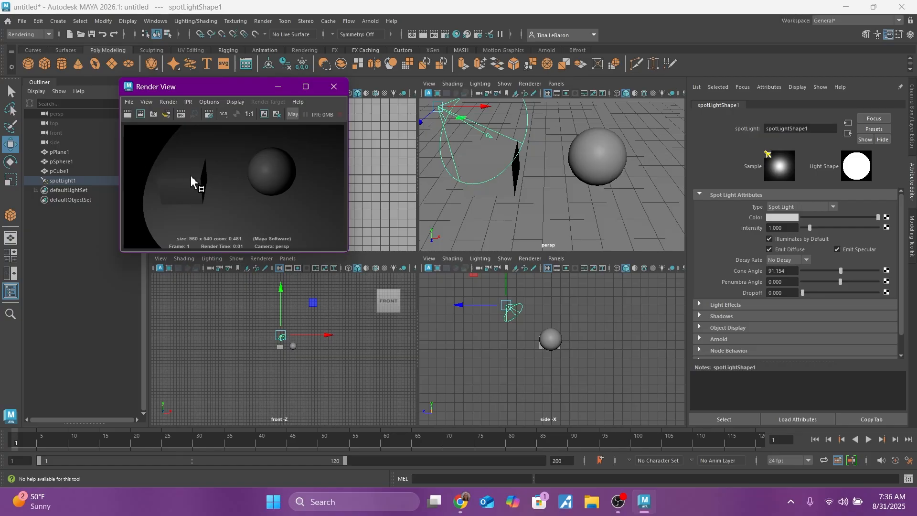
{"action": "left_click_drag", "start_coordinate": [839, 268], "coordinate": [863, 268]}
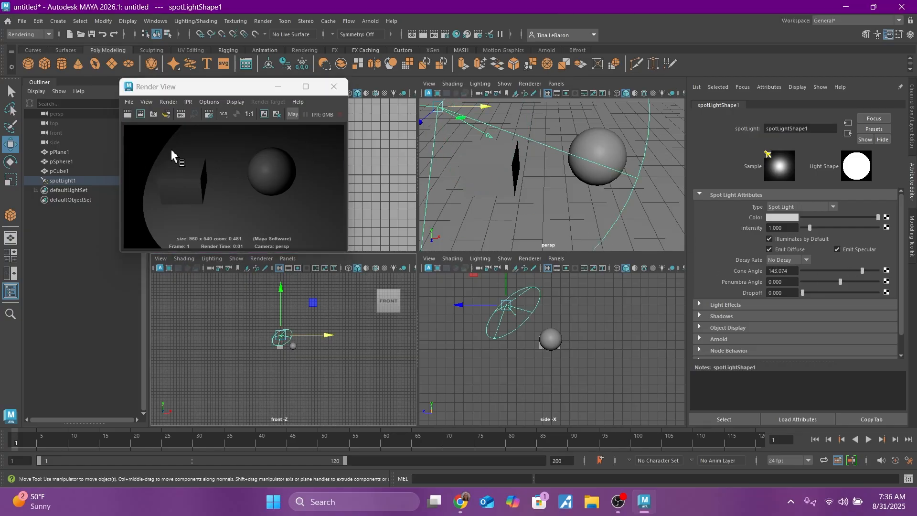
{"action": "left_click", "coordinate": [127, 115]}
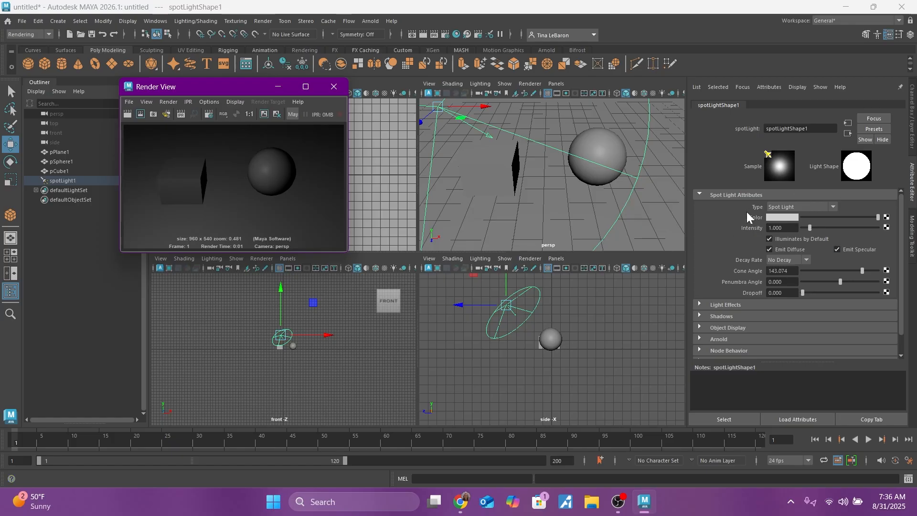
Step: Raise the spot light's intensity to about 6.154 and lower it to about 0.641, rendering after each change
{"action": "left_click_drag", "start_coordinate": [810, 228], "coordinate": [849, 227]}
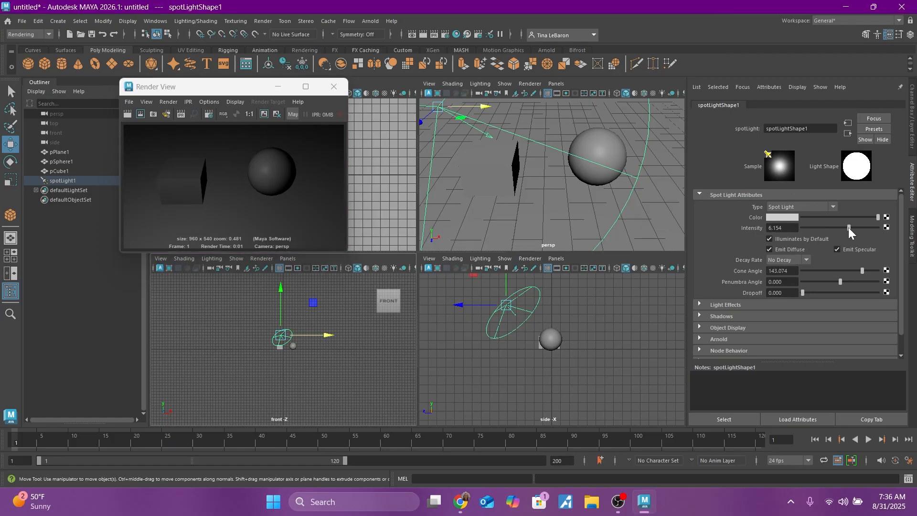
{"action": "left_click", "coordinate": [127, 115]}
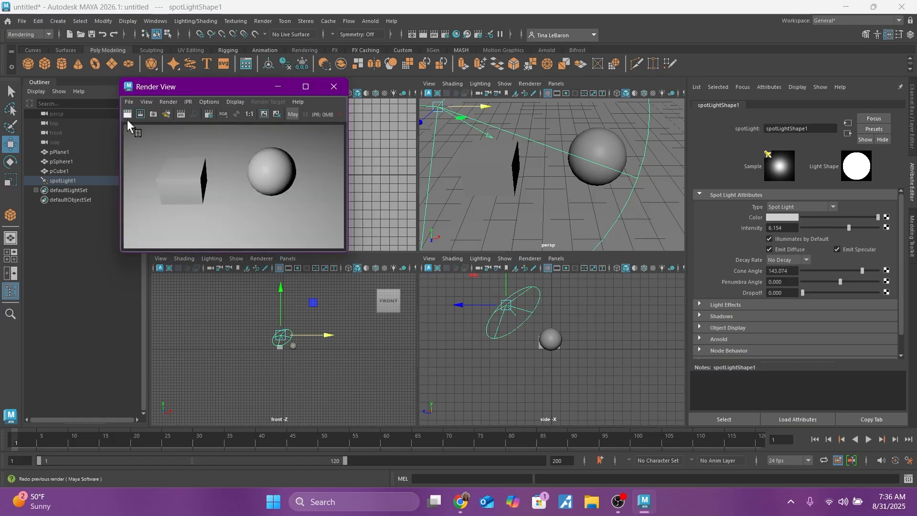
{"action": "left_click_drag", "start_coordinate": [846, 228], "coordinate": [808, 228]}
{"action": "left_click", "coordinate": [127, 114]}
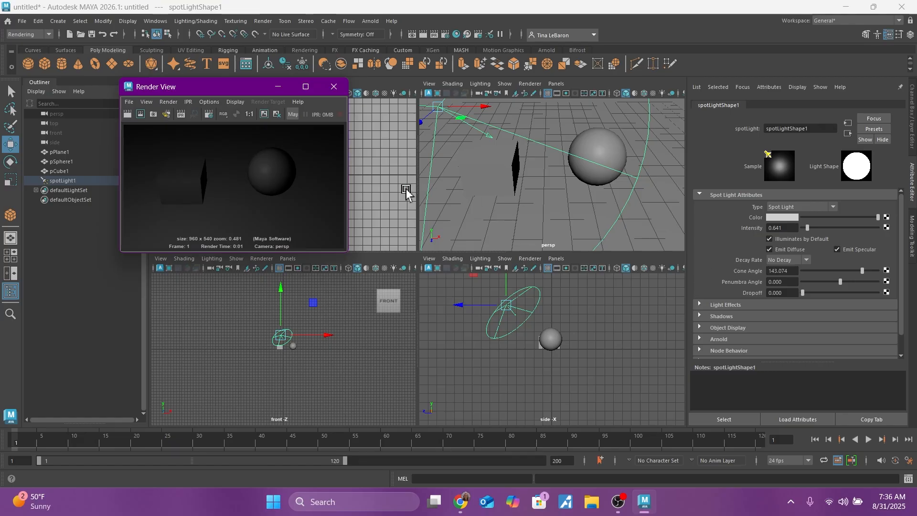
Step: Set the spot light's Decay Rate to Linear and render the frame again
{"action": "left_click", "coordinate": [804, 258]}
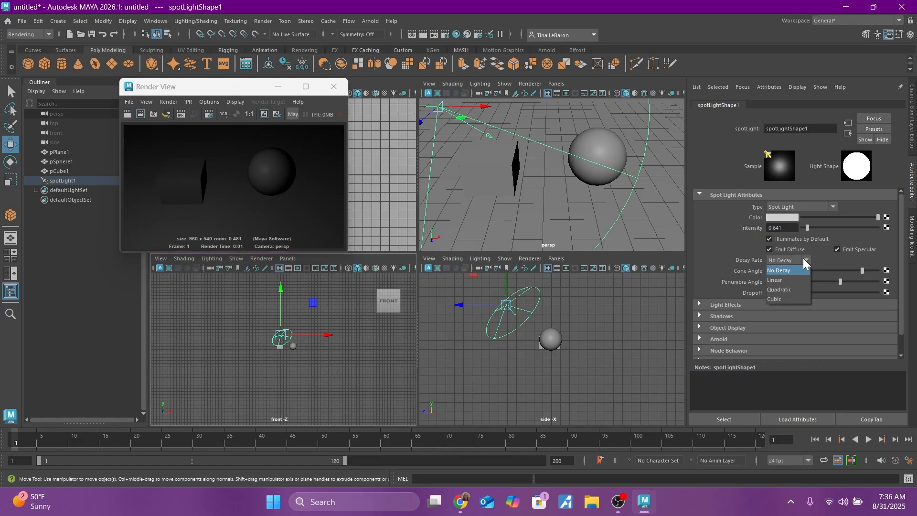
{"action": "left_click", "coordinate": [789, 280]}
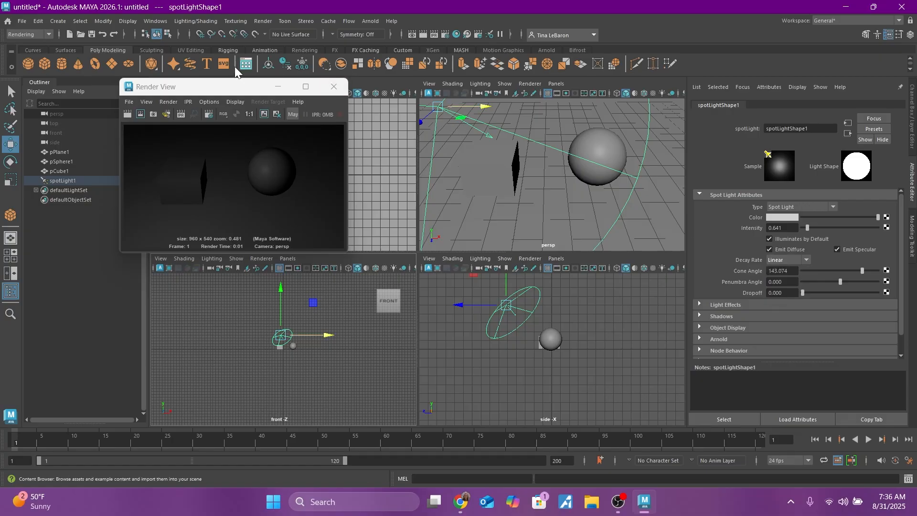
{"action": "left_click", "coordinate": [129, 113]}
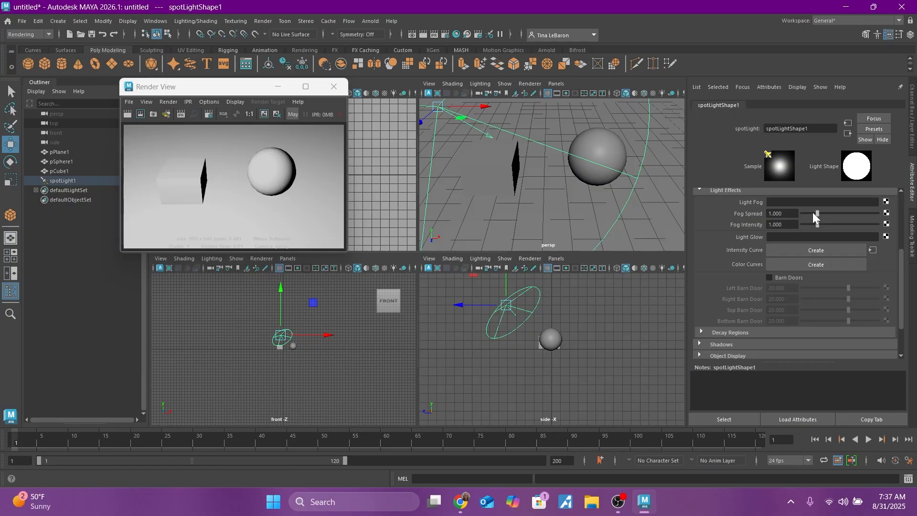
Step: Expand the spot light's Shadows attributes and examine the Shadow Color and depth map shadow options
{"action": "left_click", "coordinate": [699, 343]}
{"action": "scroll", "coordinate": [700, 342], "scroll_direction": "down", "scroll_amount": 5}
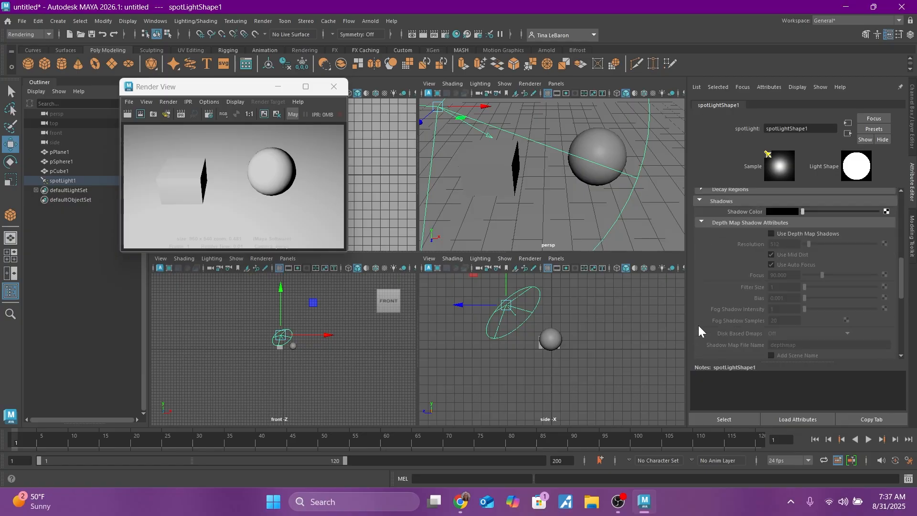
{"action": "scroll", "coordinate": [788, 222], "scroll_direction": "up", "scroll_amount": 3}
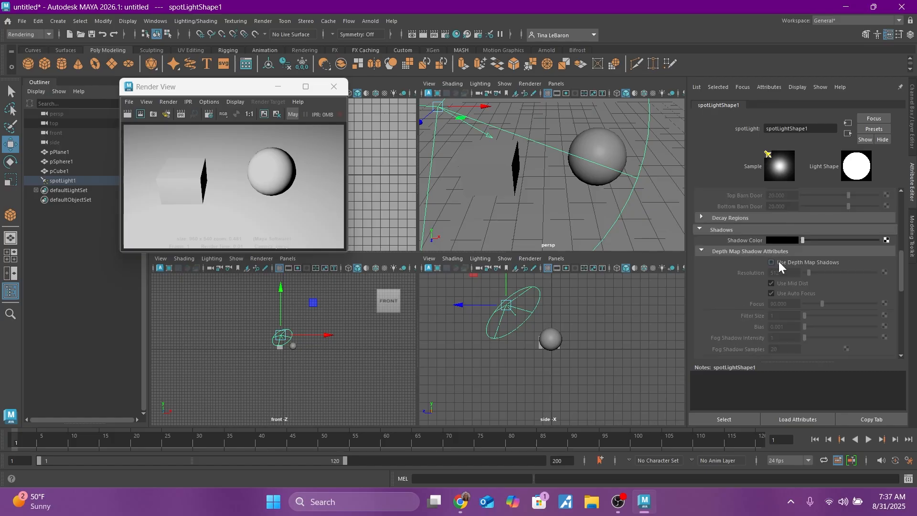
{"action": "left_click", "coordinate": [784, 240]}
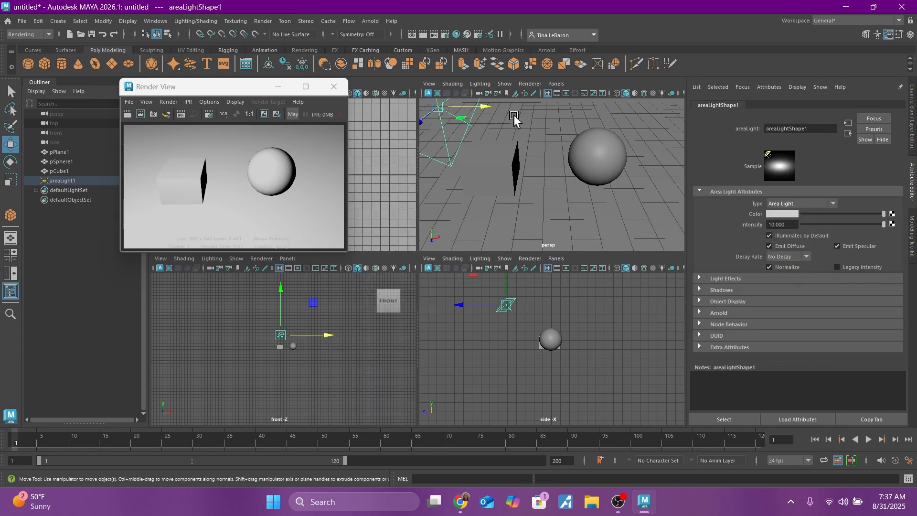
Step: Render the frame with the area light, lower its intensity to about 3.571, and render again
{"action": "left_click", "coordinate": [128, 114]}
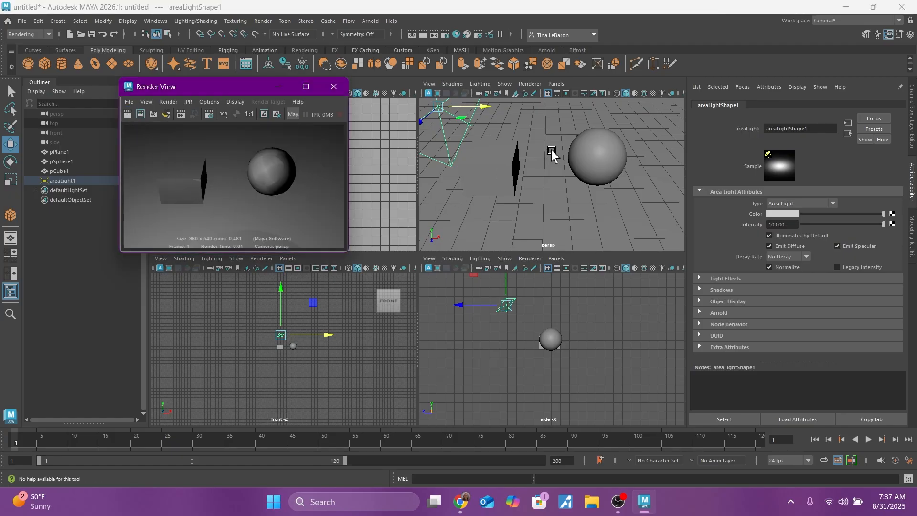
{"action": "scroll", "coordinate": [558, 149], "scroll_direction": "up", "scroll_amount": 4}
{"action": "scroll", "coordinate": [558, 147], "scroll_direction": "down", "scroll_amount": 7}
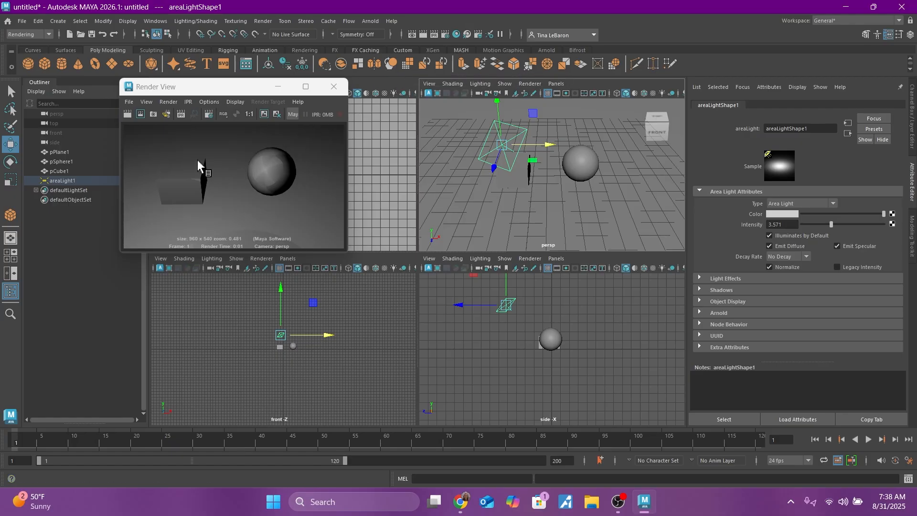
{"action": "left_click", "coordinate": [128, 114]}
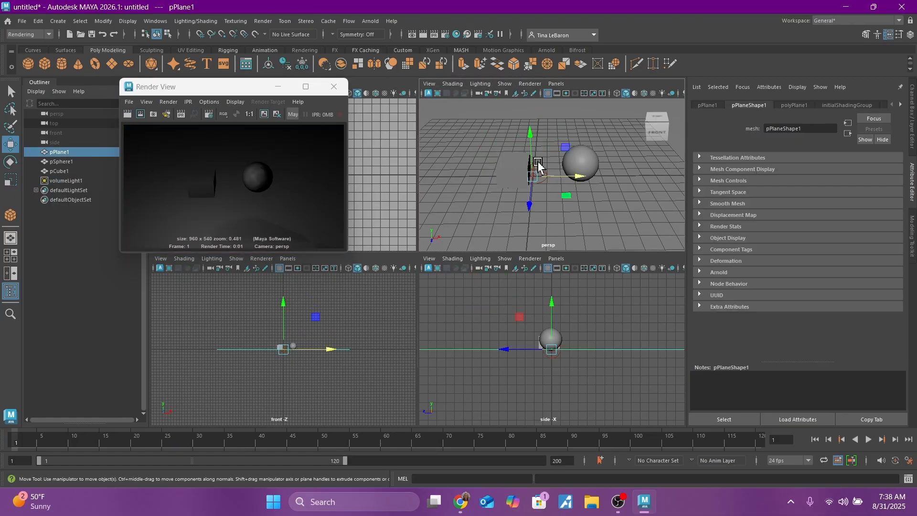
Step: Undo the ground plane's vertical move, select the volume light, and move it sideways between the cube and the sphere
{"action": "left_click_drag", "start_coordinate": [532, 155], "coordinate": [531, 131]}
{"action": "key", "text": "ctrl+z"}
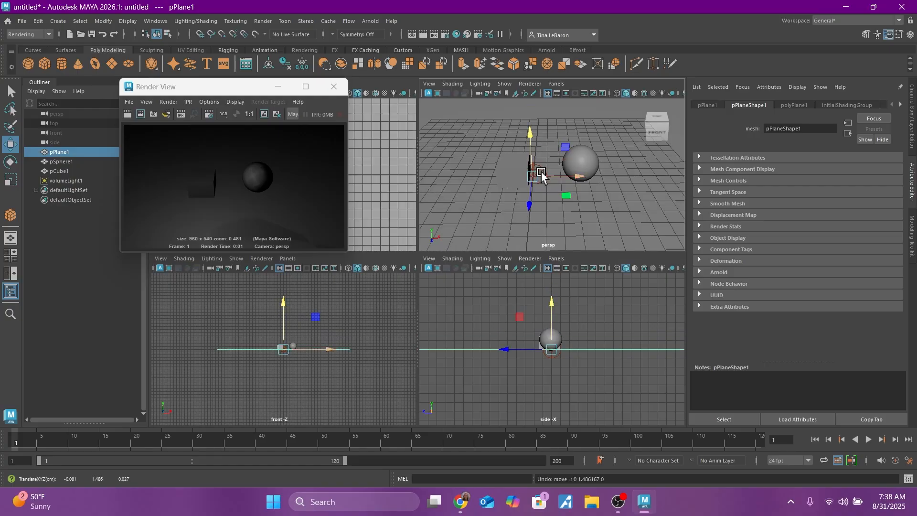
{"action": "left_click", "coordinate": [542, 168]}
{"action": "left_click_drag", "start_coordinate": [564, 176], "coordinate": [577, 182]}
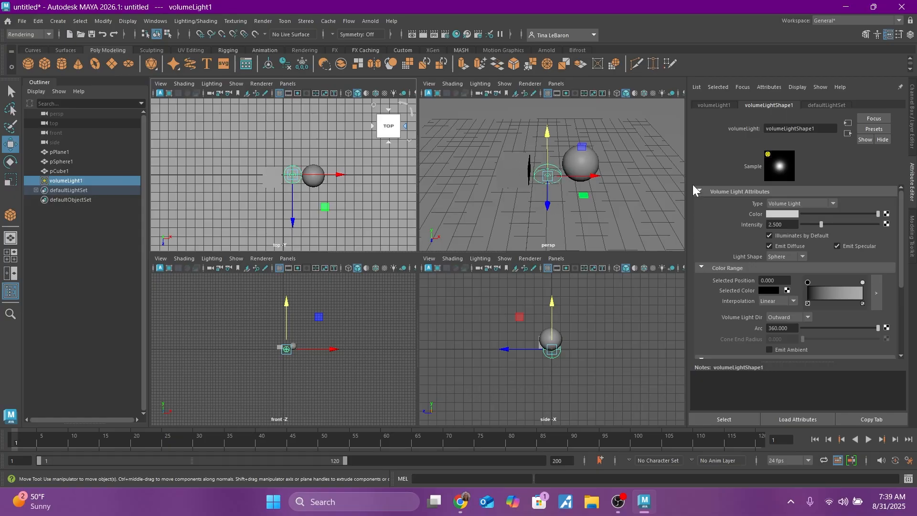
Step: Set the volume light's shape to Box, scale it up uniformly to about 2.37, and render the perspective view
{"action": "left_click", "coordinate": [802, 257]}
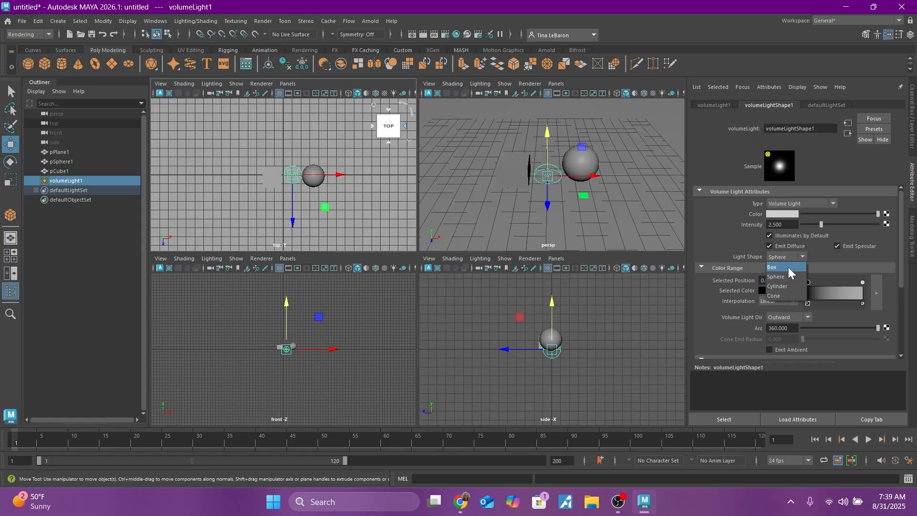
{"action": "left_click", "coordinate": [788, 267]}
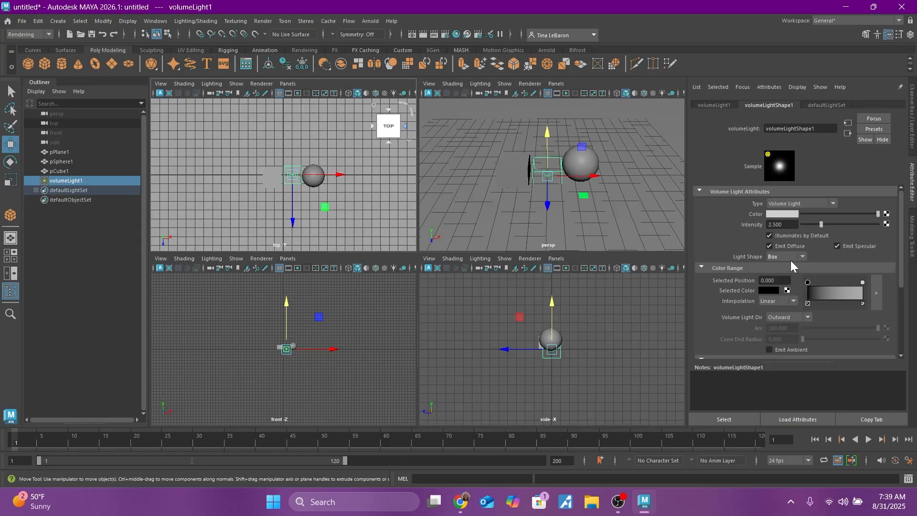
{"action": "left_click", "coordinate": [14, 178]}
{"action": "left_click_drag", "start_coordinate": [553, 178], "coordinate": [583, 173]}
{"action": "left_click", "coordinate": [411, 35]}
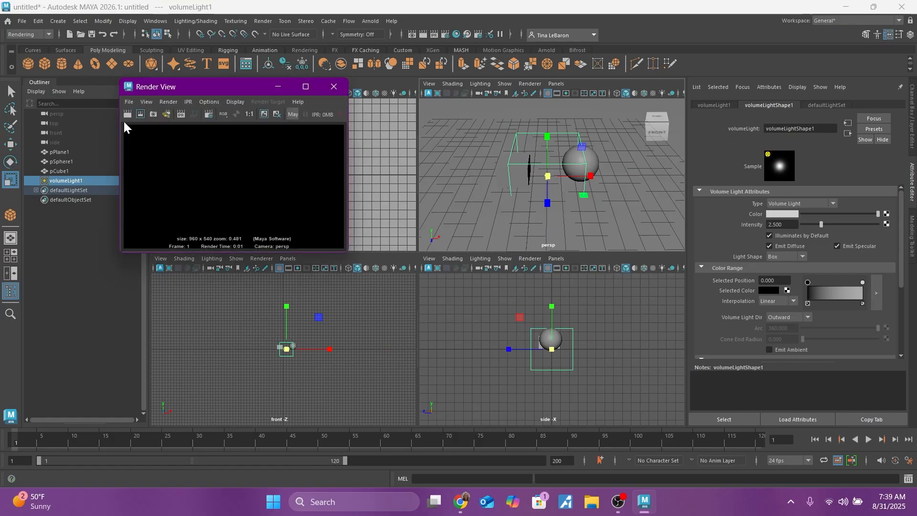
{"action": "left_click", "coordinate": [127, 115]}
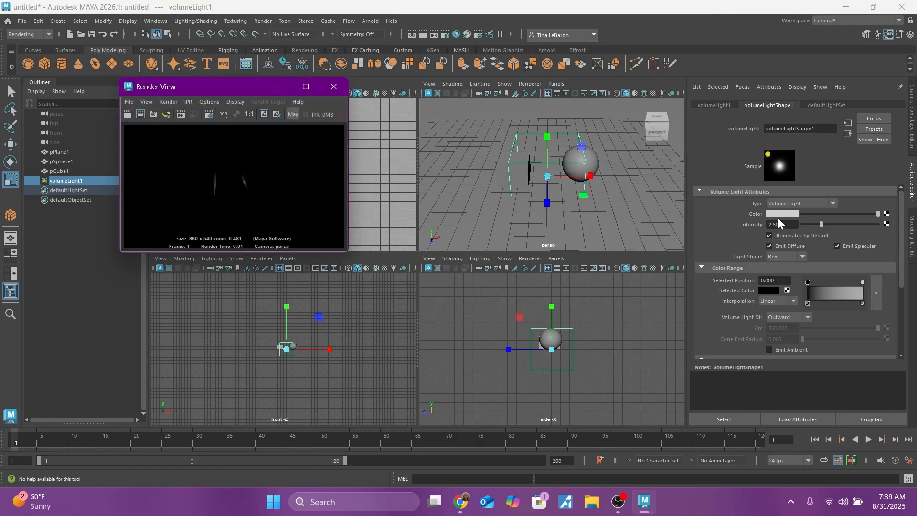
Step: Change the volume light's shape to Sphere and render the frame again
{"action": "left_click", "coordinate": [806, 256]}
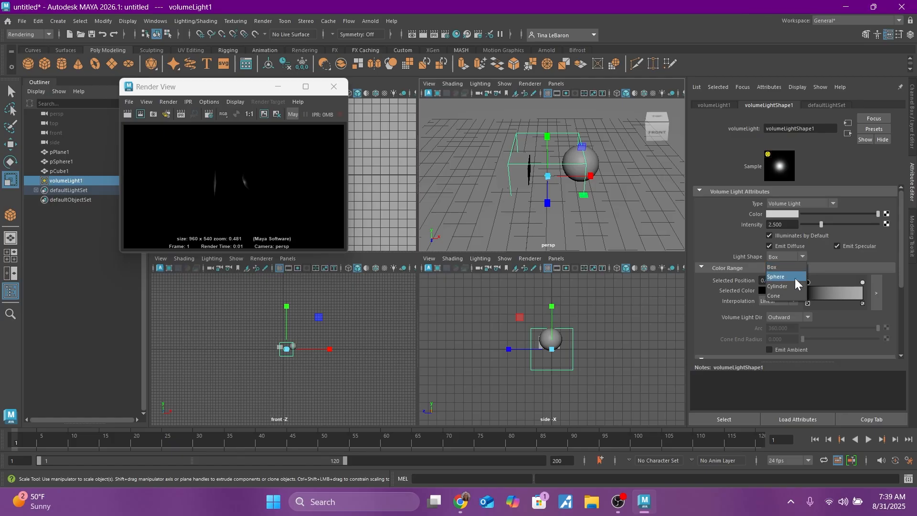
{"action": "left_click", "coordinate": [789, 278]}
{"action": "left_click", "coordinate": [127, 115]}
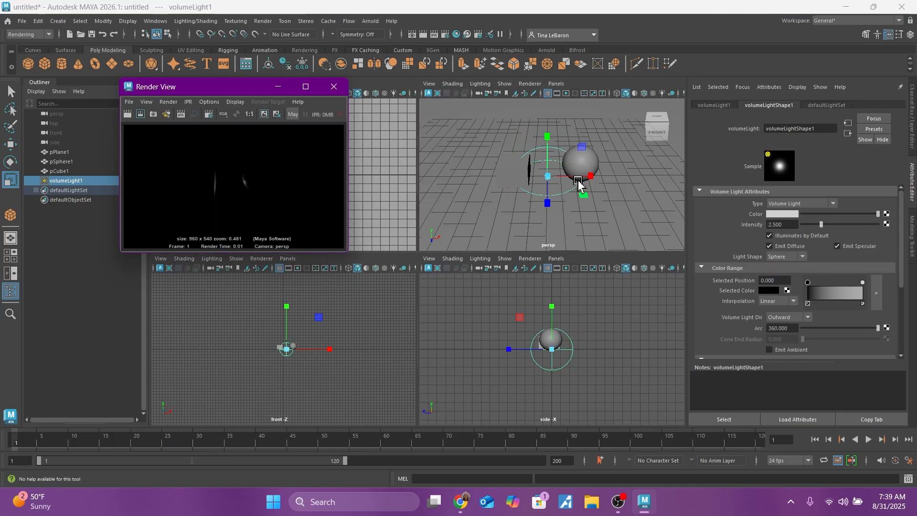
Step: Stretch the volume light to about 8.08 in X and 4.24 in Z, and raise its intensity to about 7.949
{"action": "left_click_drag", "start_coordinate": [591, 177], "coordinate": [697, 184]}
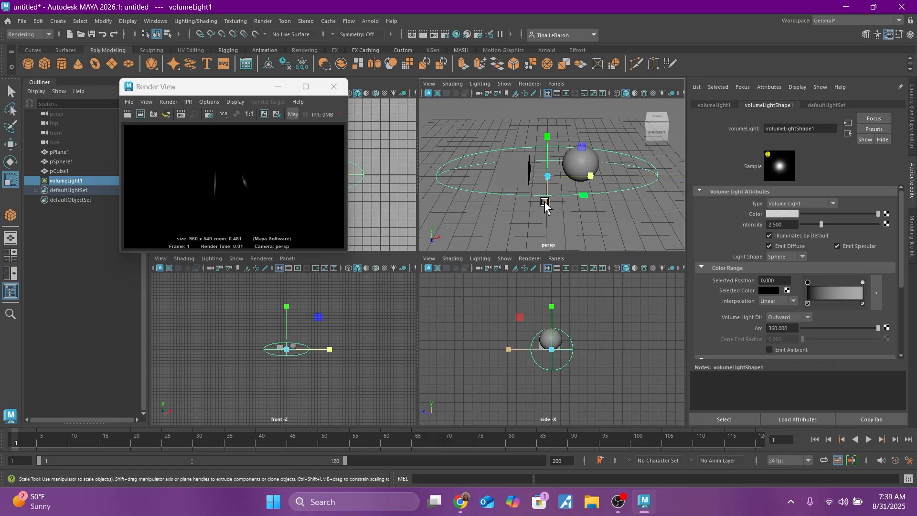
{"action": "left_click_drag", "start_coordinate": [547, 204], "coordinate": [550, 245]}
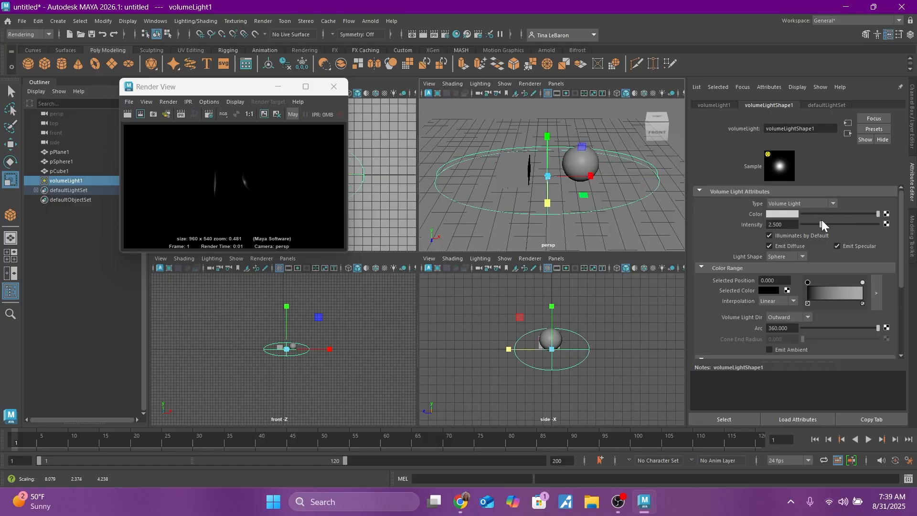
{"action": "left_click_drag", "start_coordinate": [822, 223], "coordinate": [863, 224]}
Step: Move the volume light forward along Z, in front of the cube and sphere, and render the frame again
{"action": "key", "text": "w"}
{"action": "left_click_drag", "start_coordinate": [550, 206], "coordinate": [552, 227]}
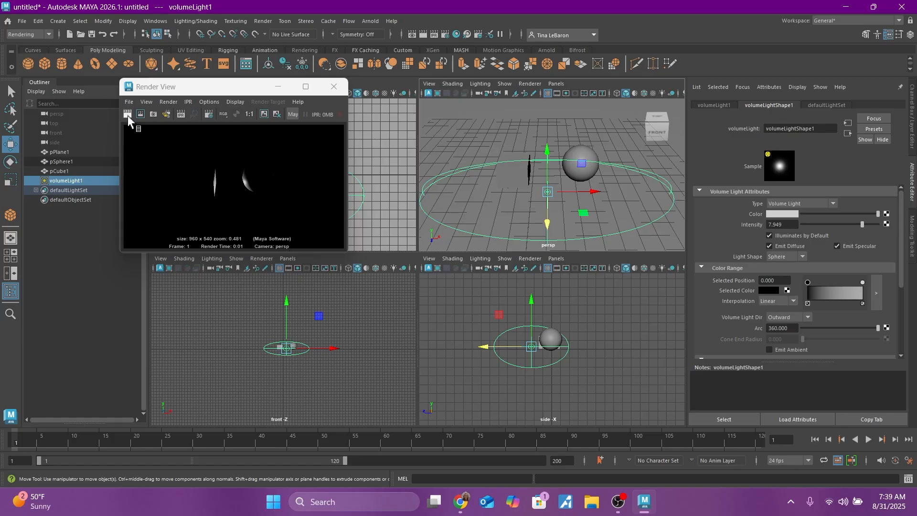
{"action": "left_click", "coordinate": [128, 115]}
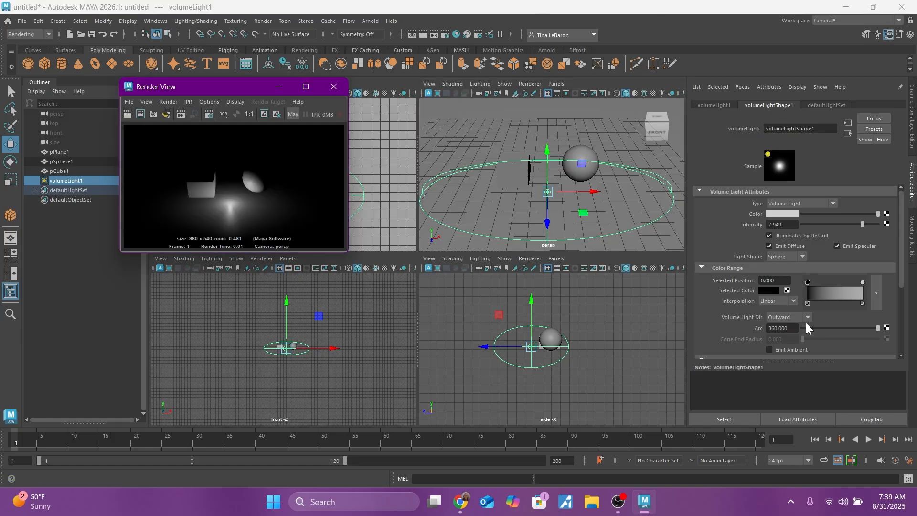
Step: Reduce the volume light's Arc to about 159.231
{"action": "left_click_drag", "start_coordinate": [878, 328], "coordinate": [835, 328]}
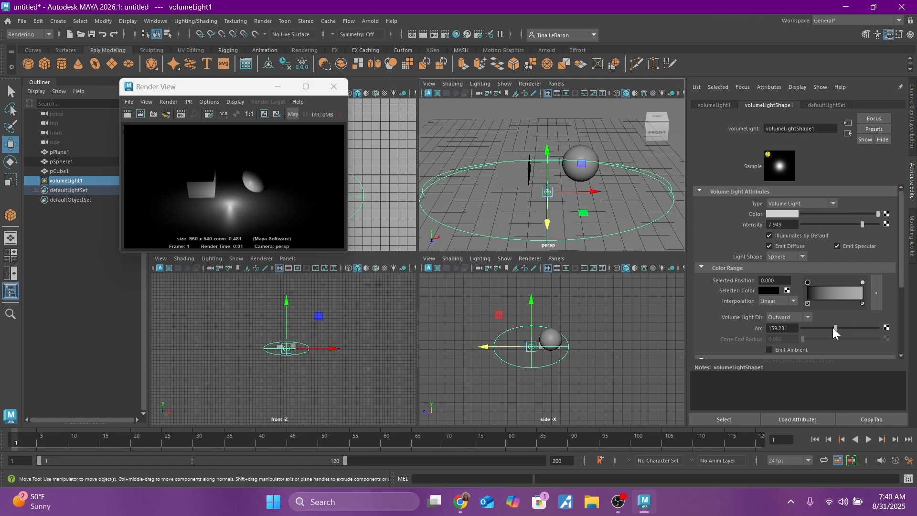